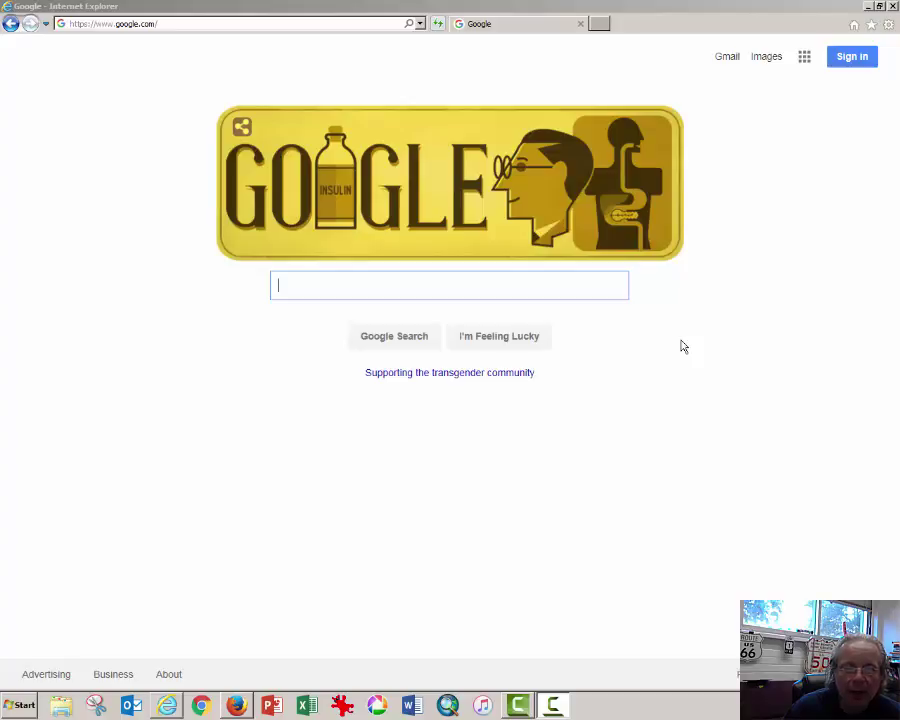
Return to the Google page and search for mycsunsoftware
click(438, 285)
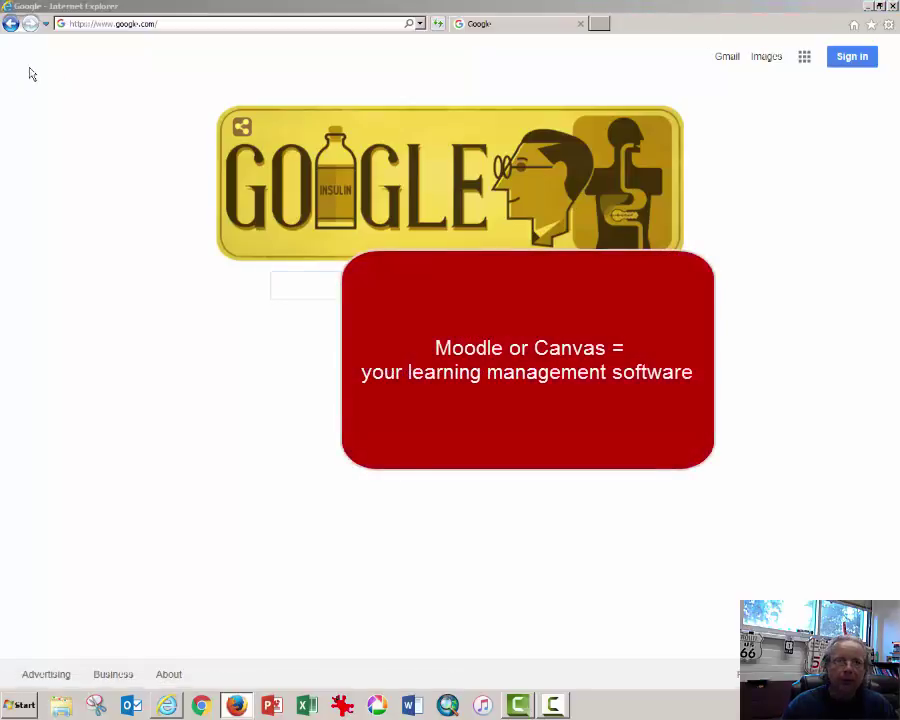
key(alt+Tab)
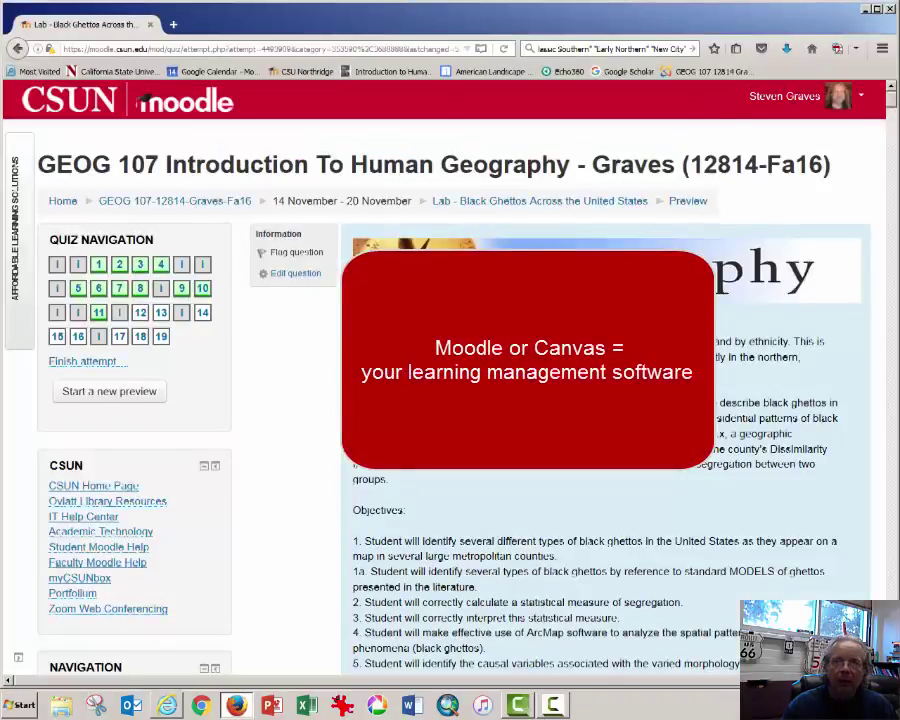
key(alt+Tab)
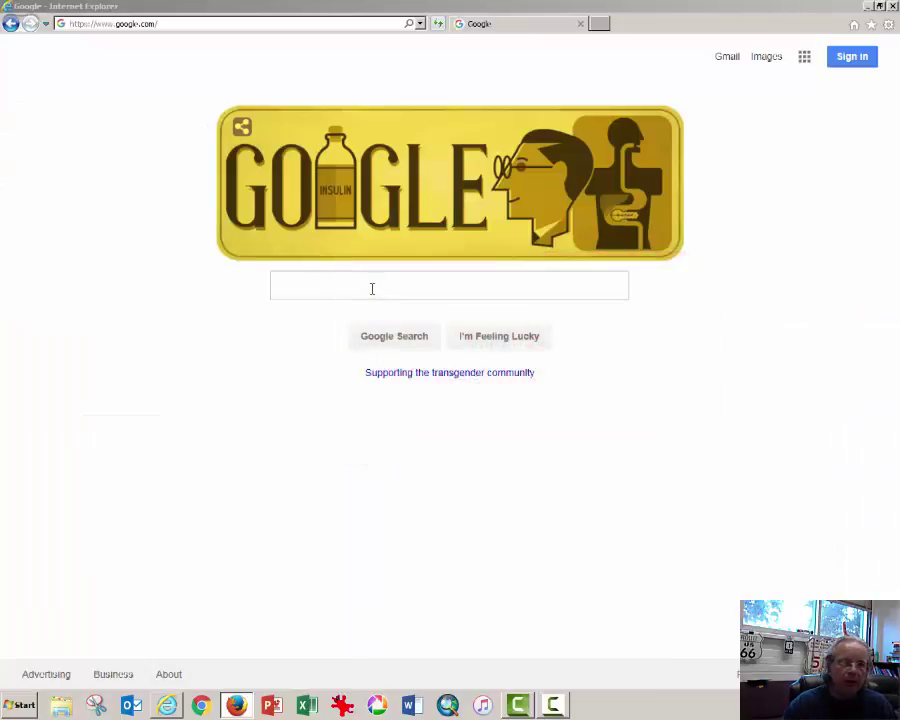
click(371, 288)
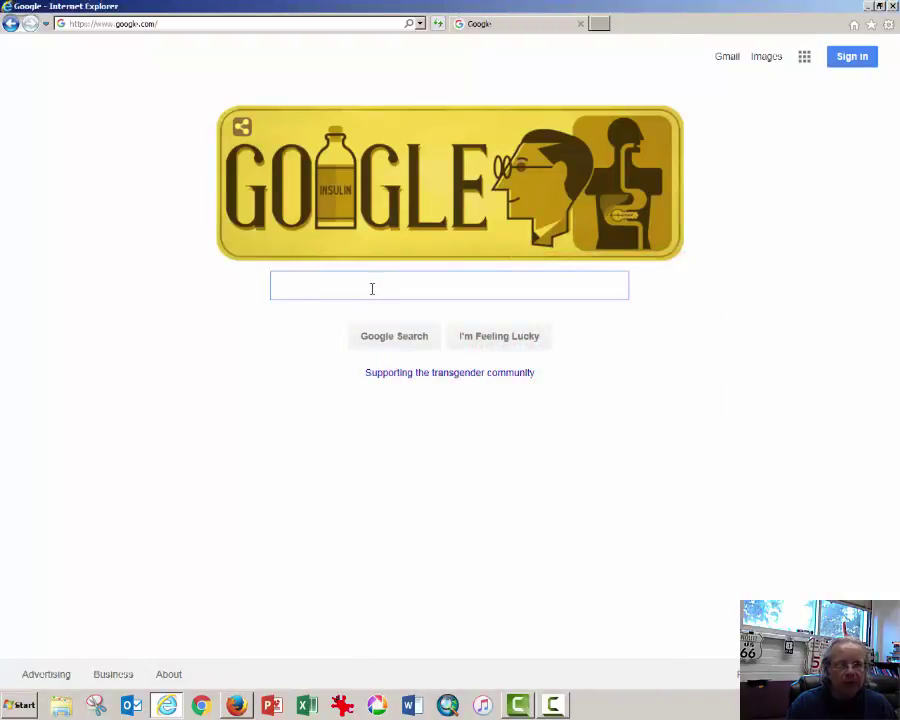
text(mycsun)
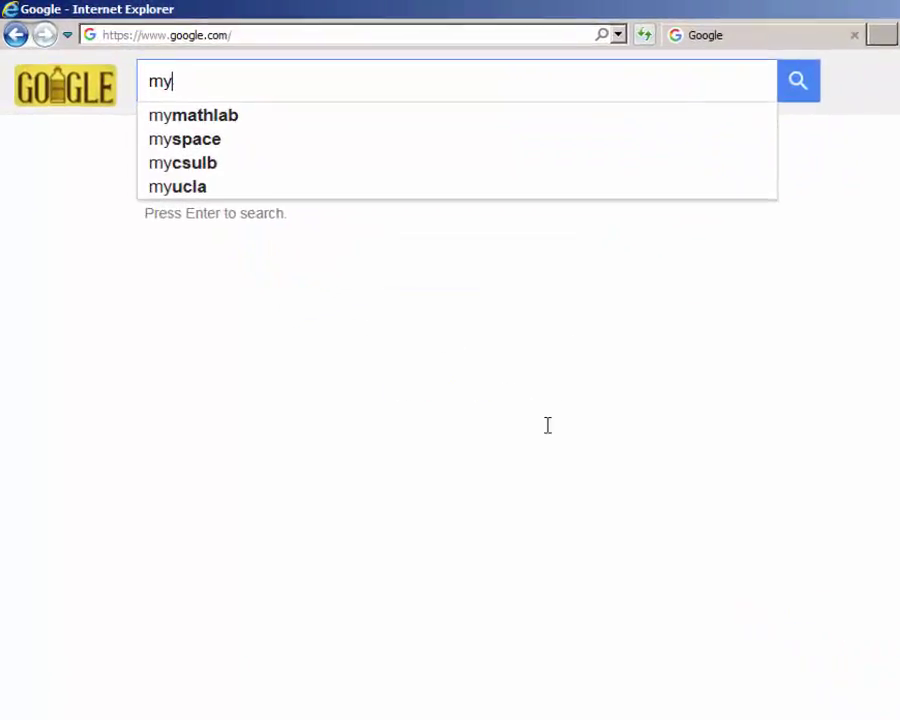
text(software)
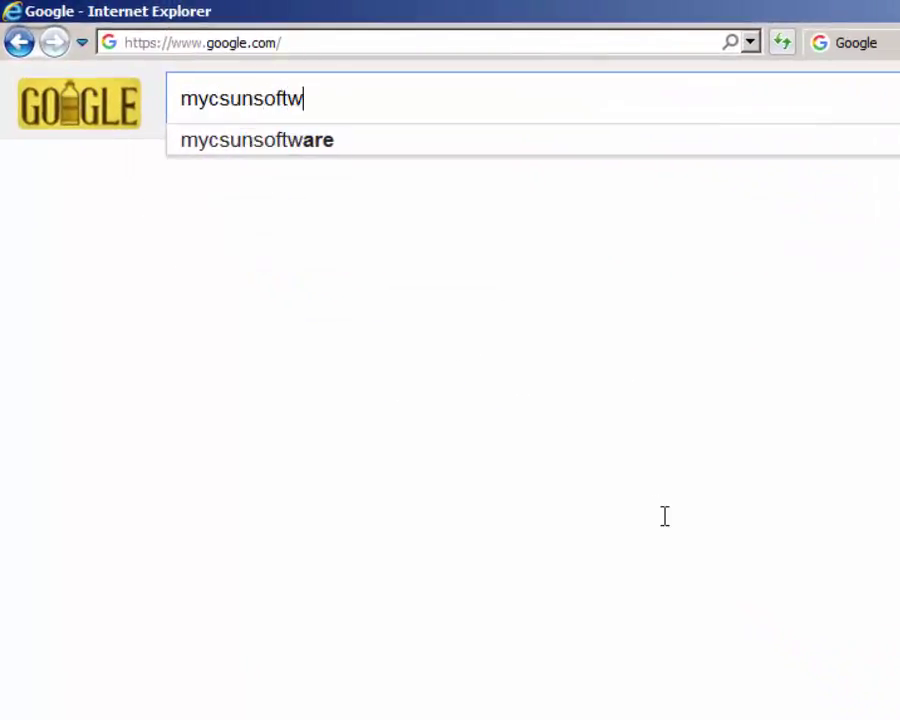
key(Return)
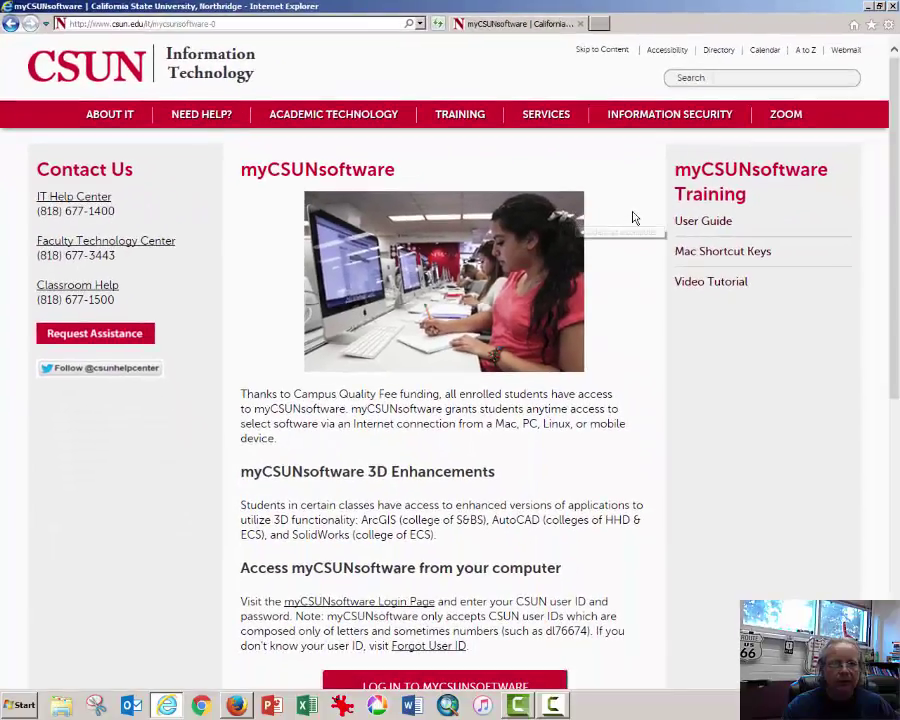
scroll(755, 265, down, 3)
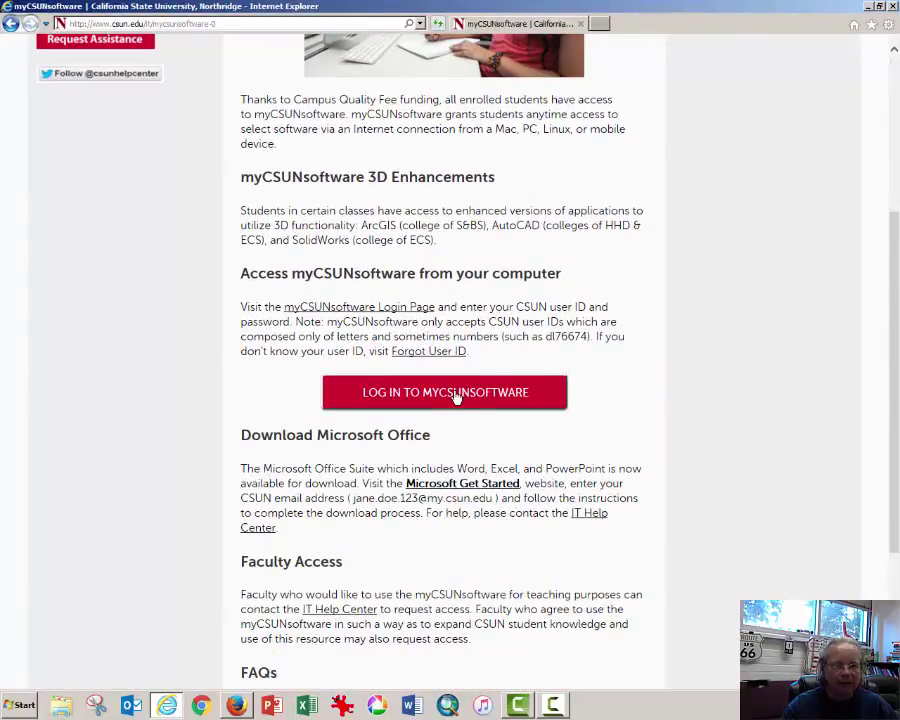
Log on to myCSUNsoftware with the campus user name and password
click(455, 394)
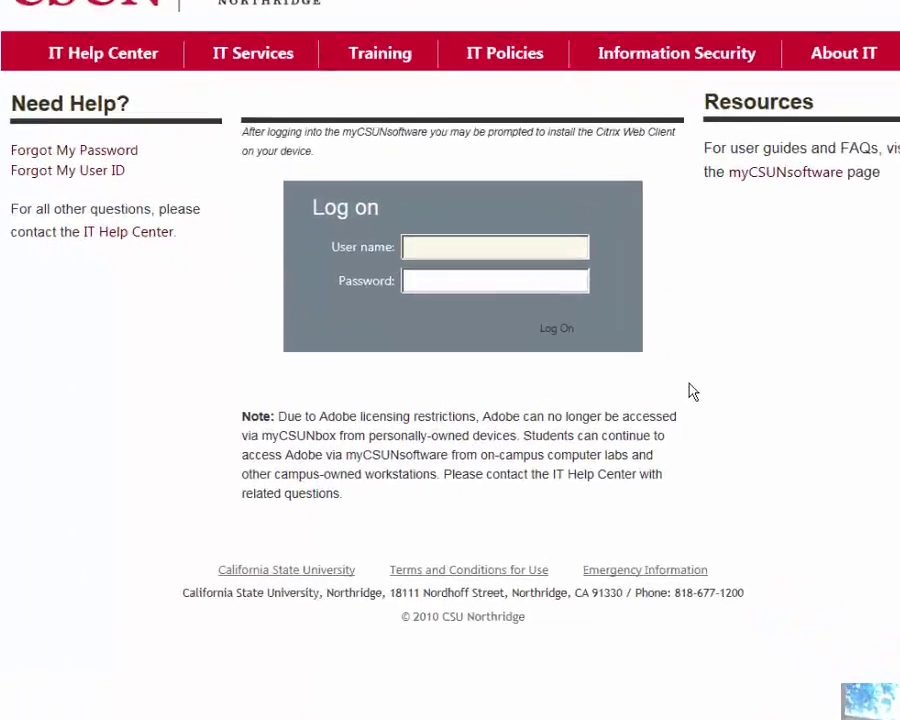
text(sg4002)
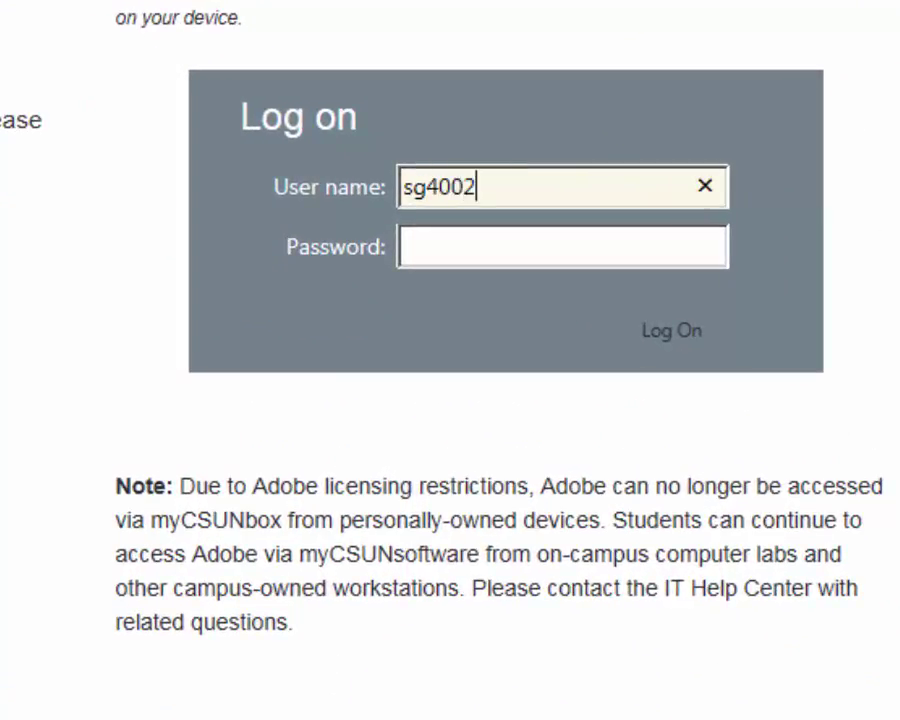
key(Tab)
text(s****)
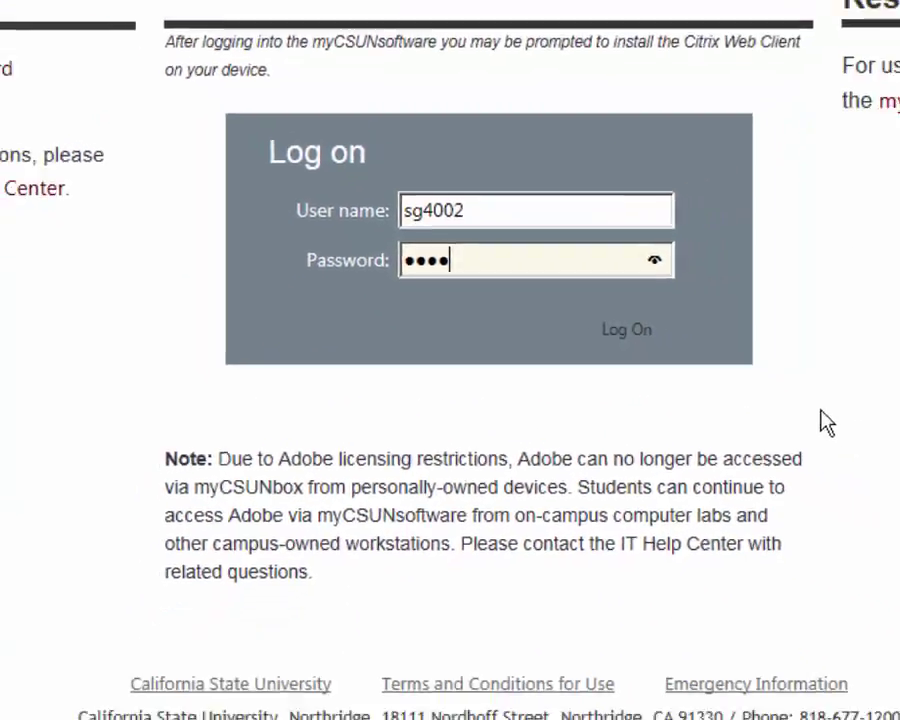
key(Return)
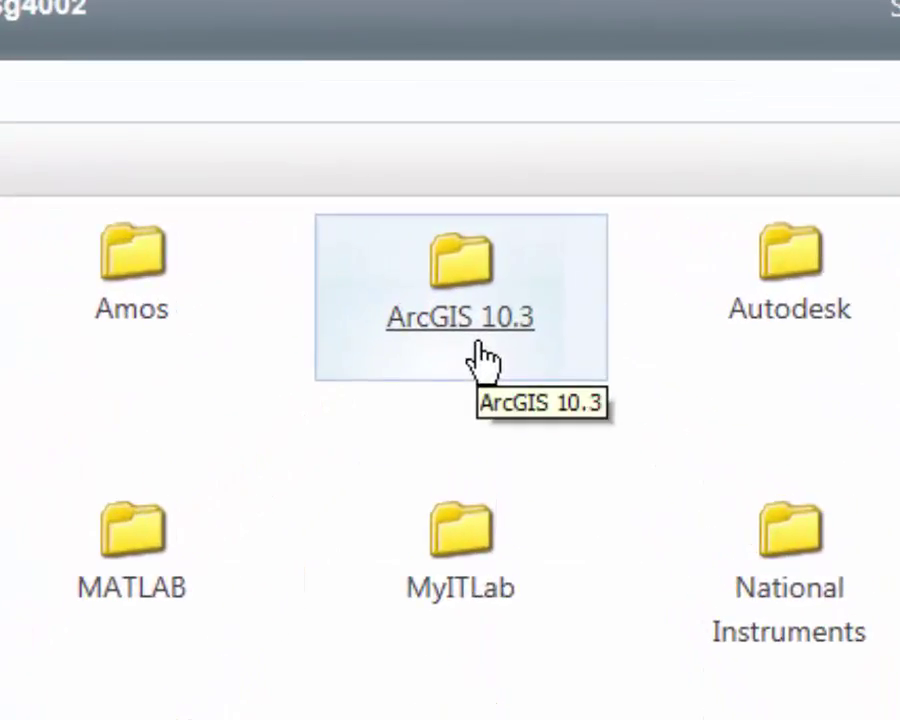
Launch ArcMap 10.3 from the ArcGIS 10.3 folder, allowing the Citrix launch and device access
click(481, 360)
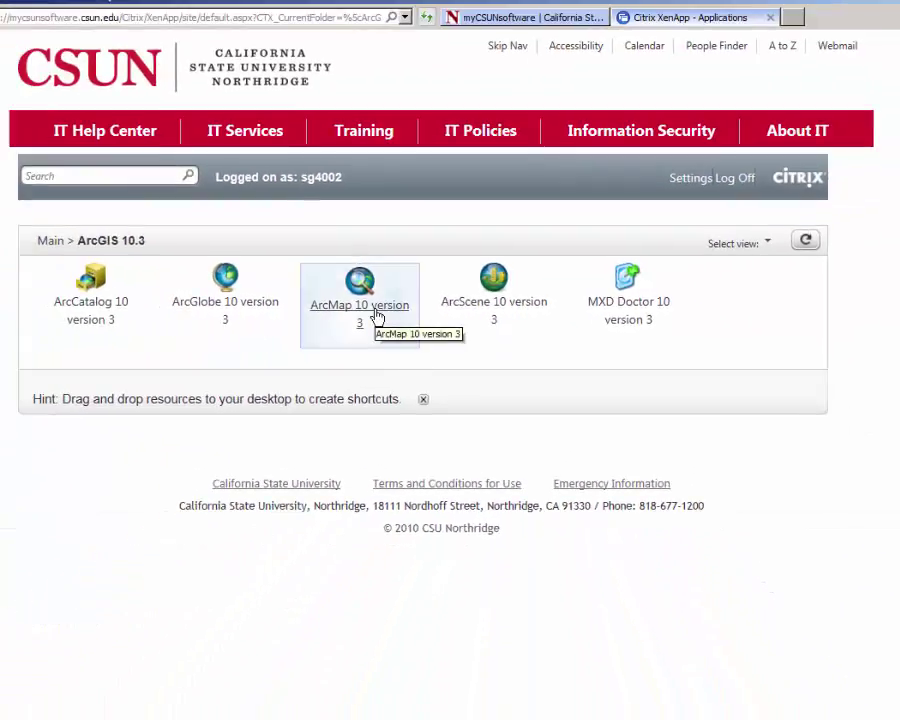
click(376, 316)
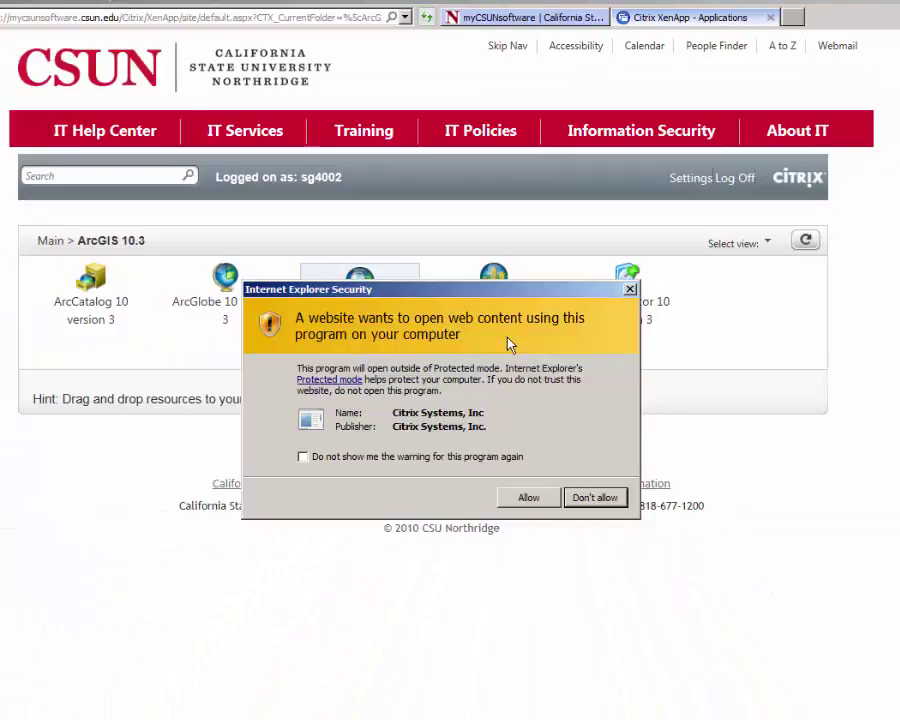
click(528, 498)
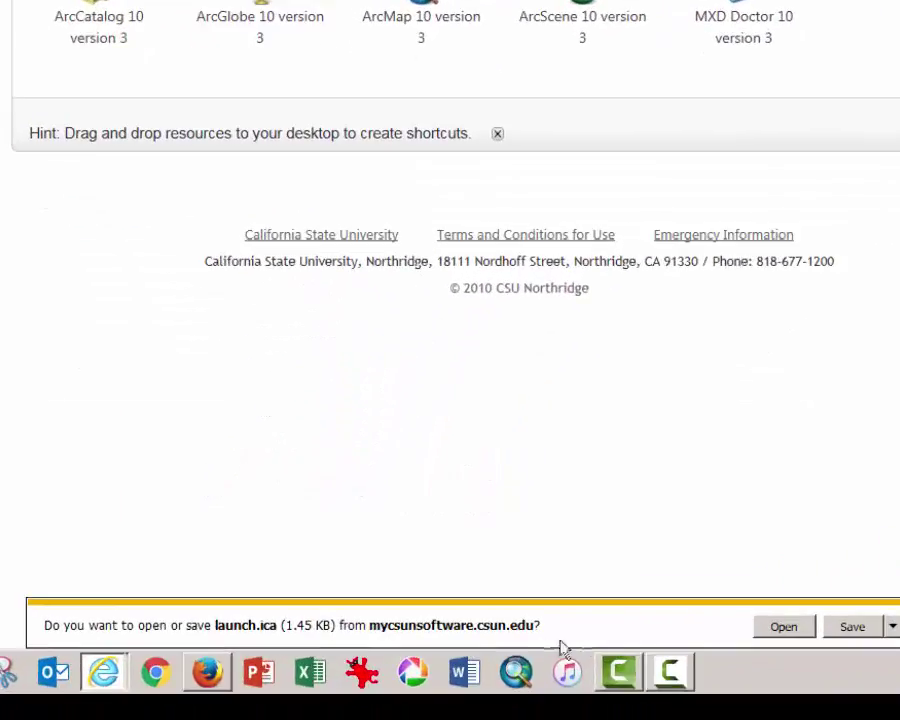
click(773, 636)
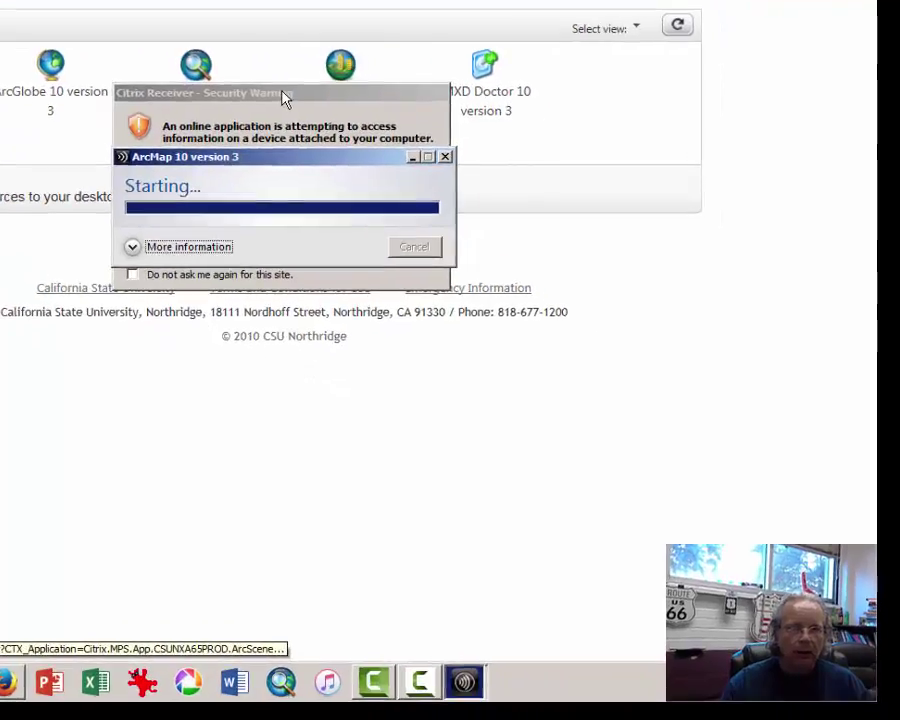
drag(285, 98, 160, 0)
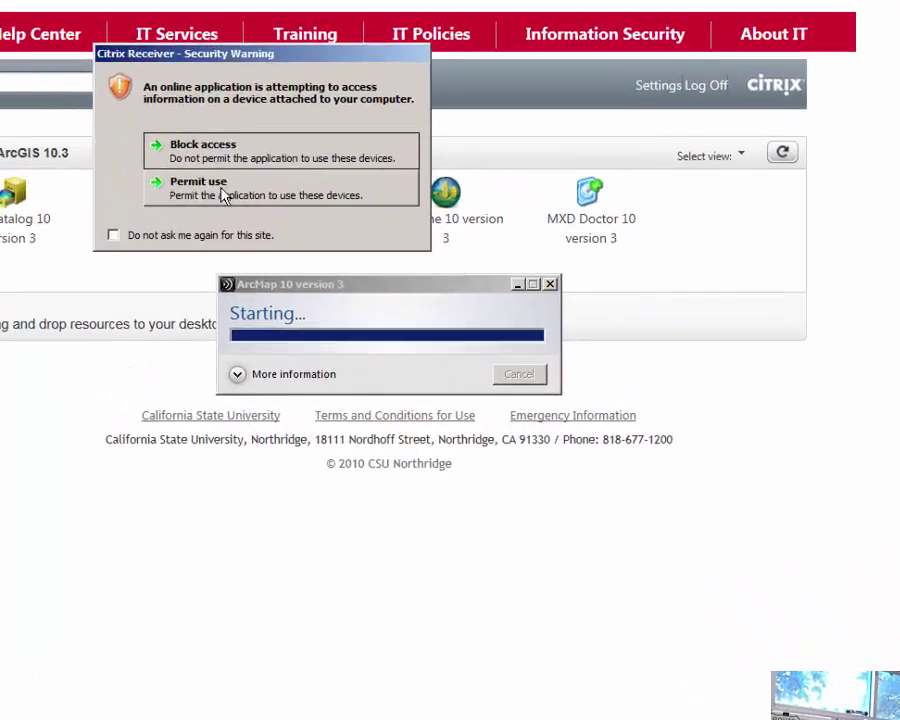
click(224, 195)
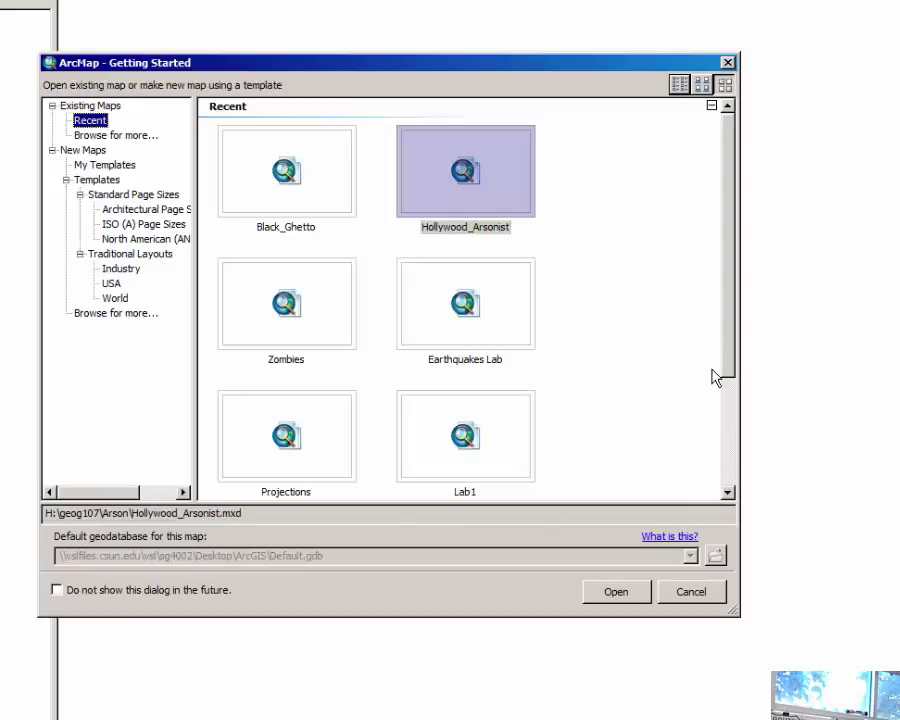
Skip Getting Started and open Black_Ghetto from Geog Share (H:) > geog107 > Ghetto
click(690, 592)
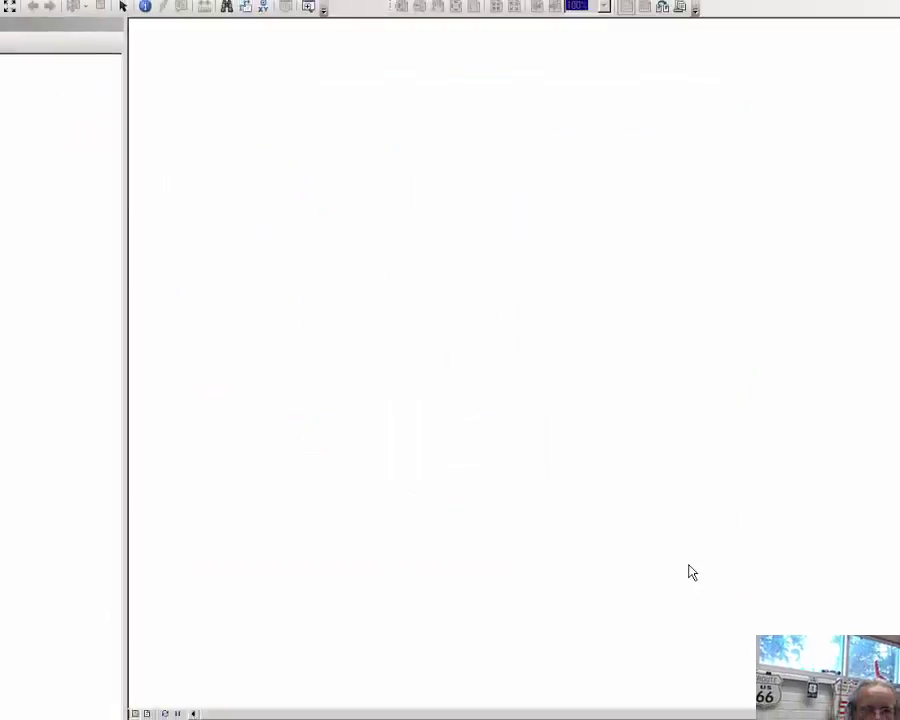
click(15, 25)
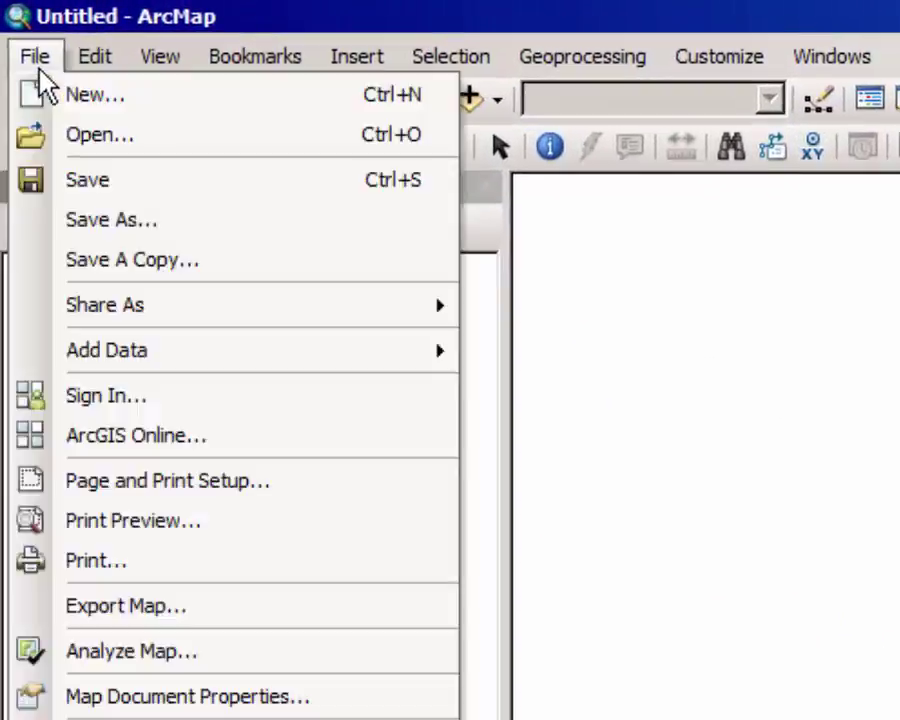
click(88, 138)
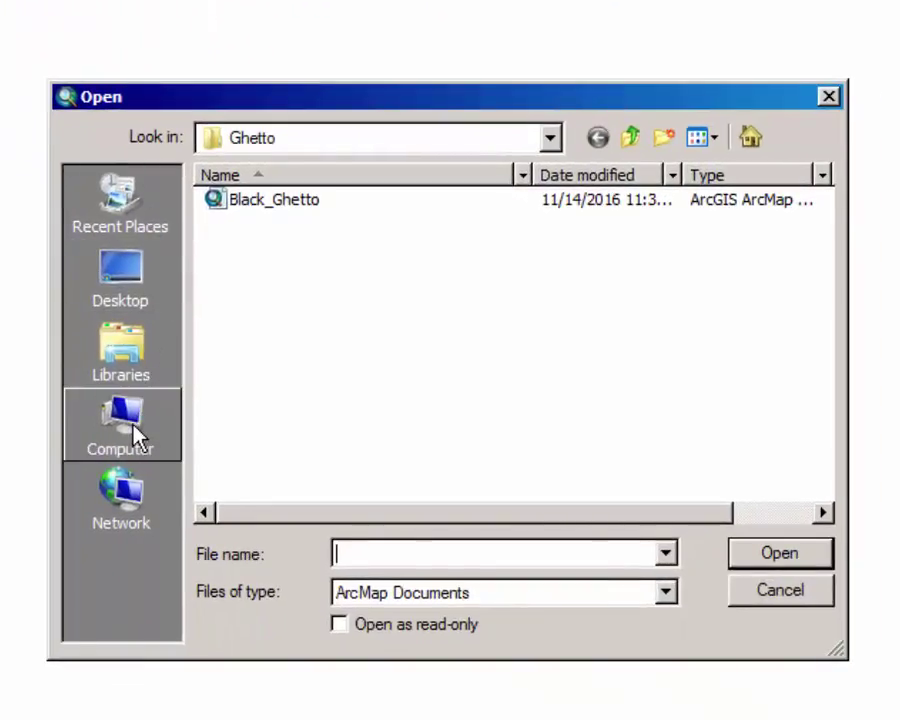
click(135, 437)
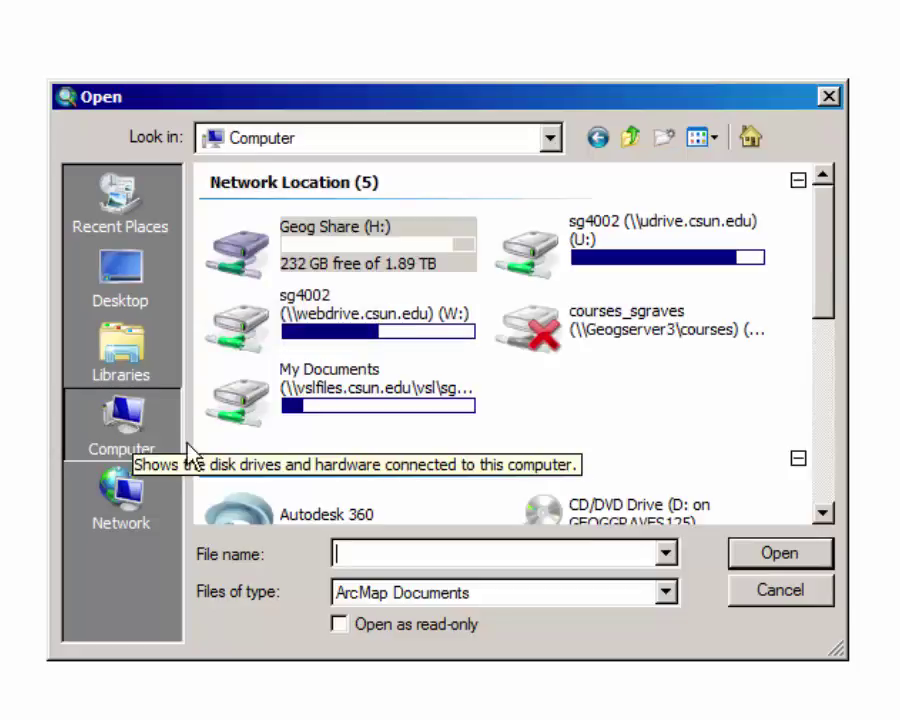
click(412, 250)
double_click(412, 250)
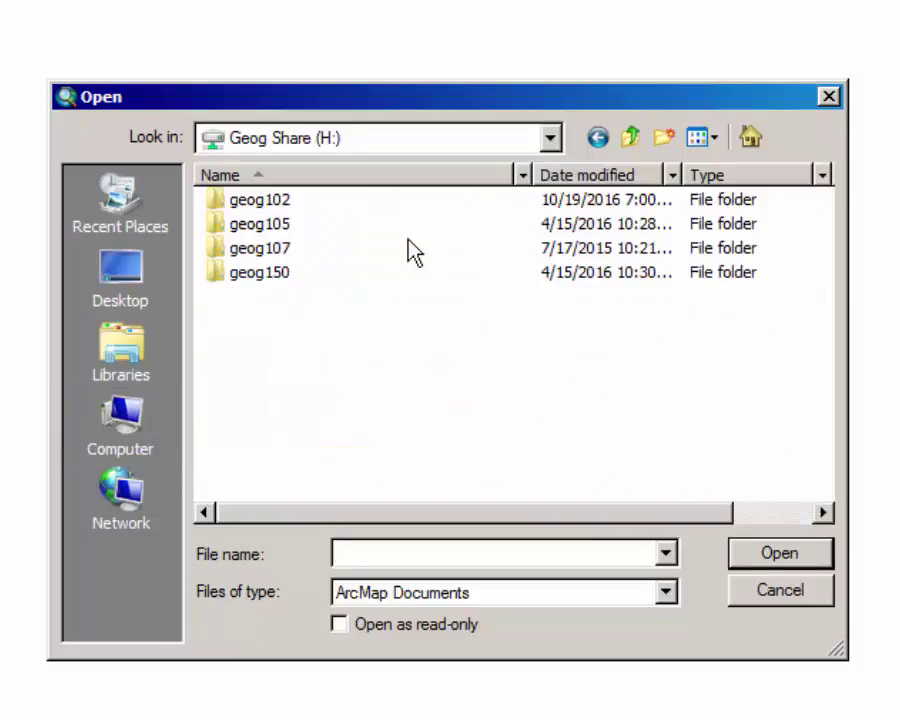
double_click(271, 255)
click(272, 322)
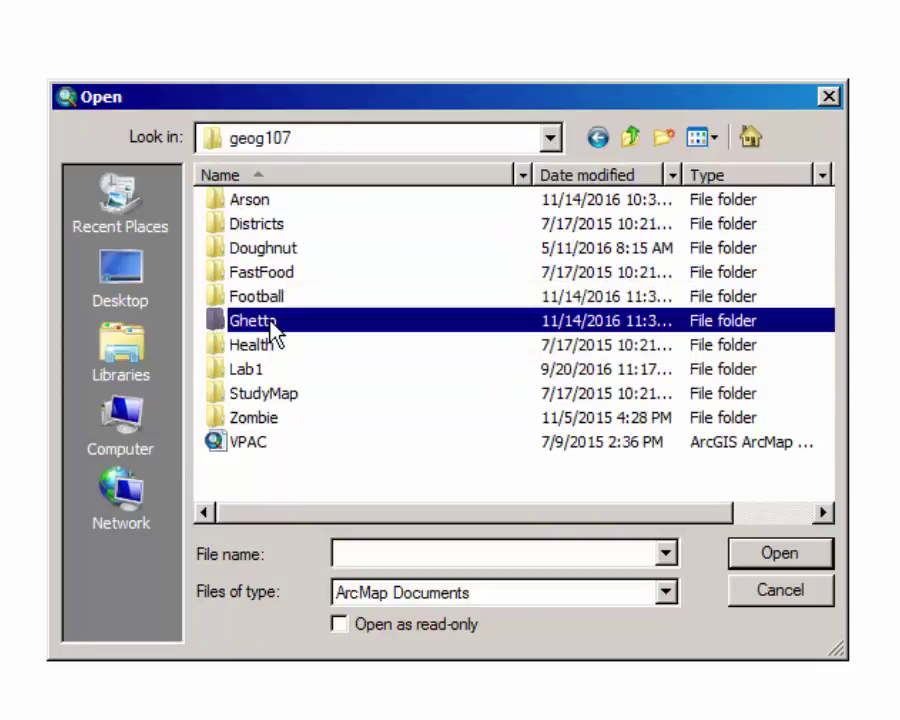
double_click(271, 325)
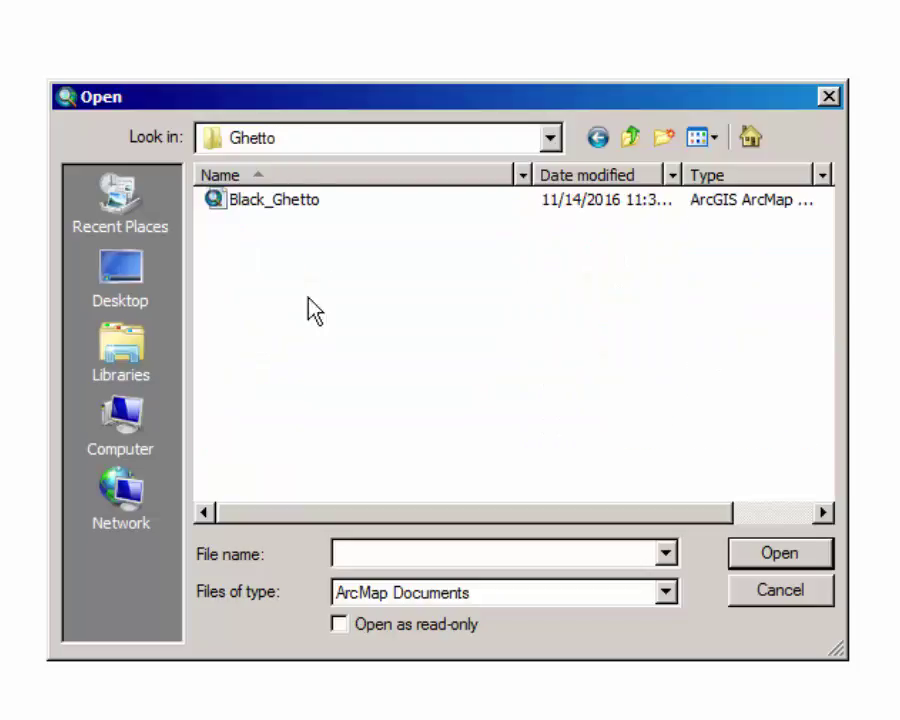
click(309, 203)
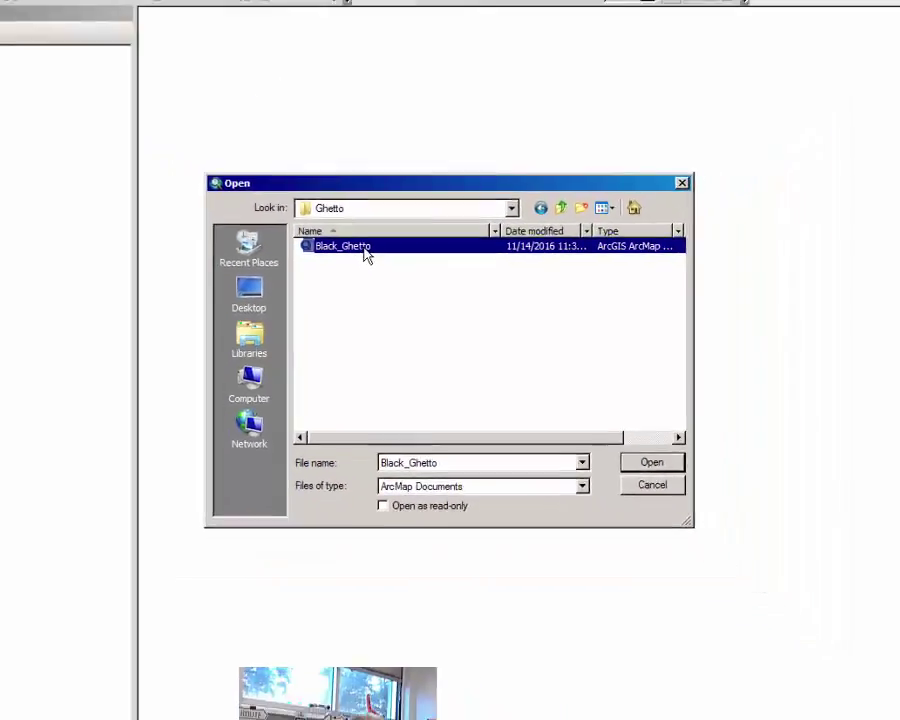
double_click(313, 215)
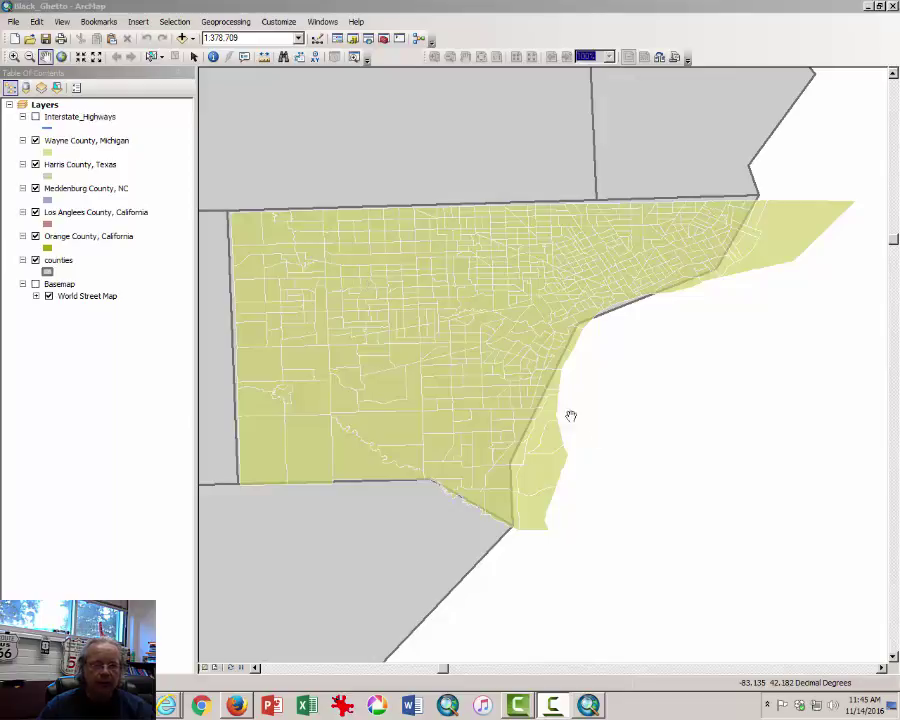
scroll(661, 457, up, 5)
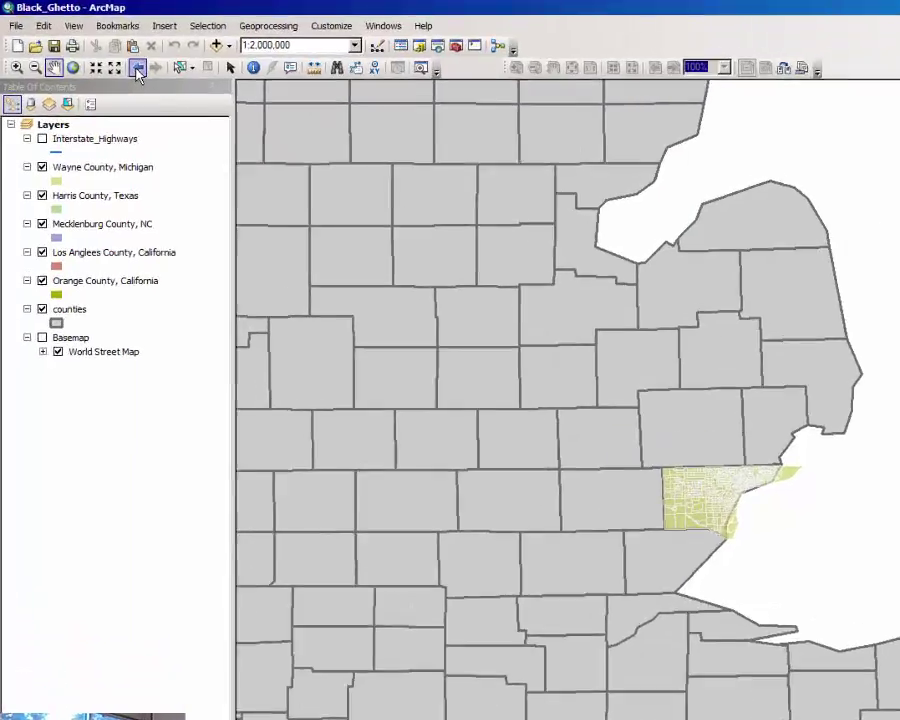
click(116, 57)
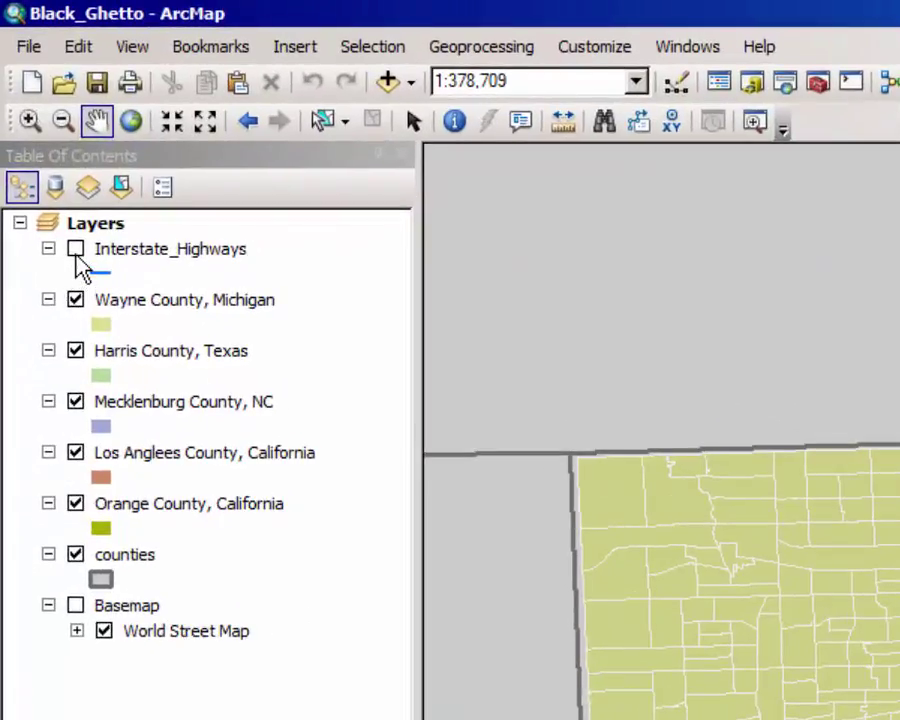
click(76, 252)
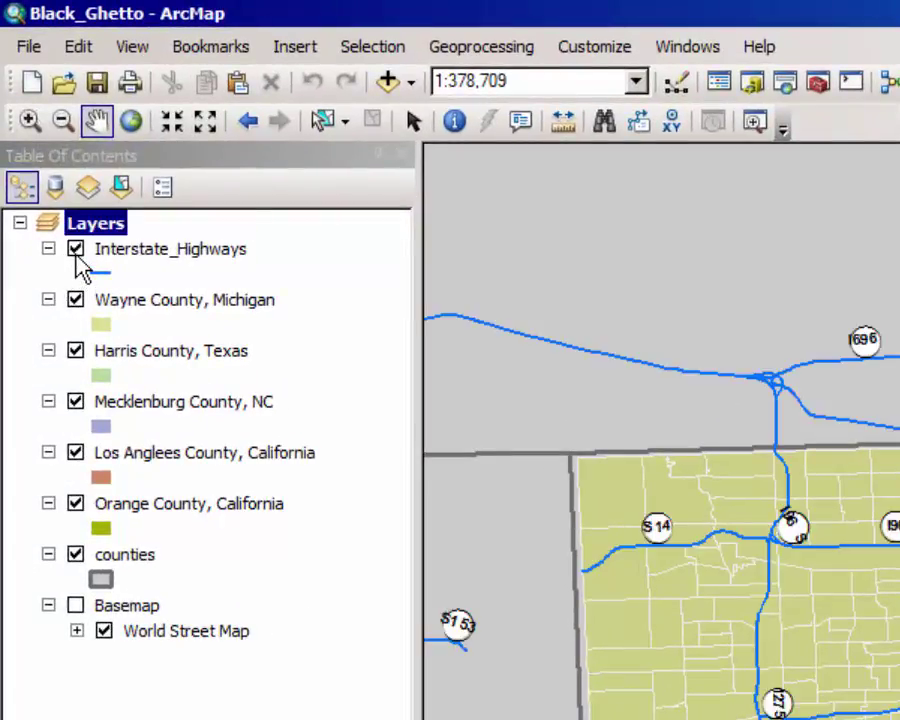
click(76, 250)
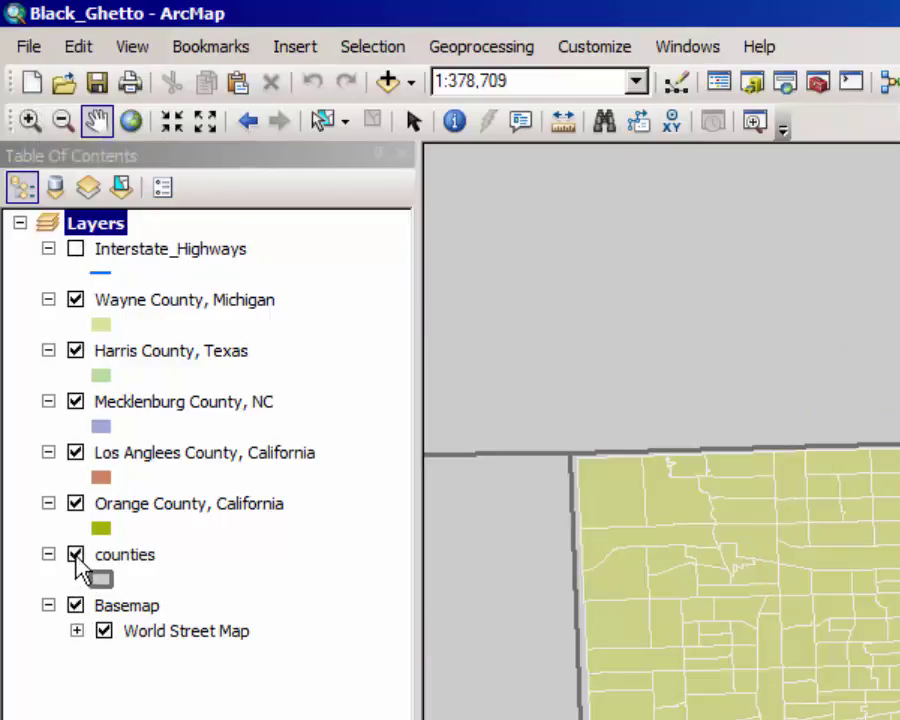
click(76, 556)
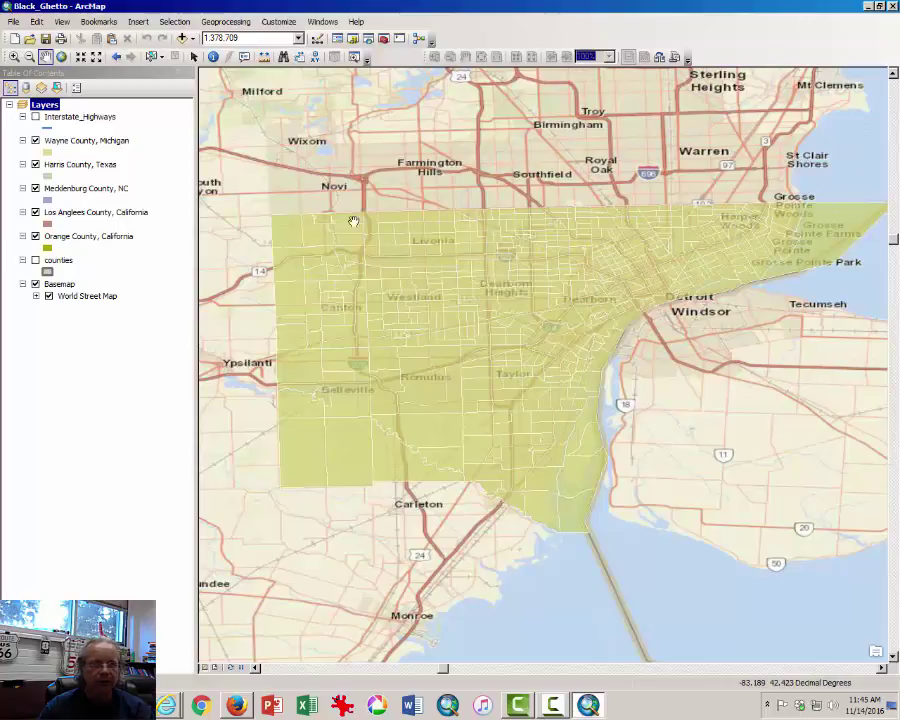
click(35, 284)
click(48, 296)
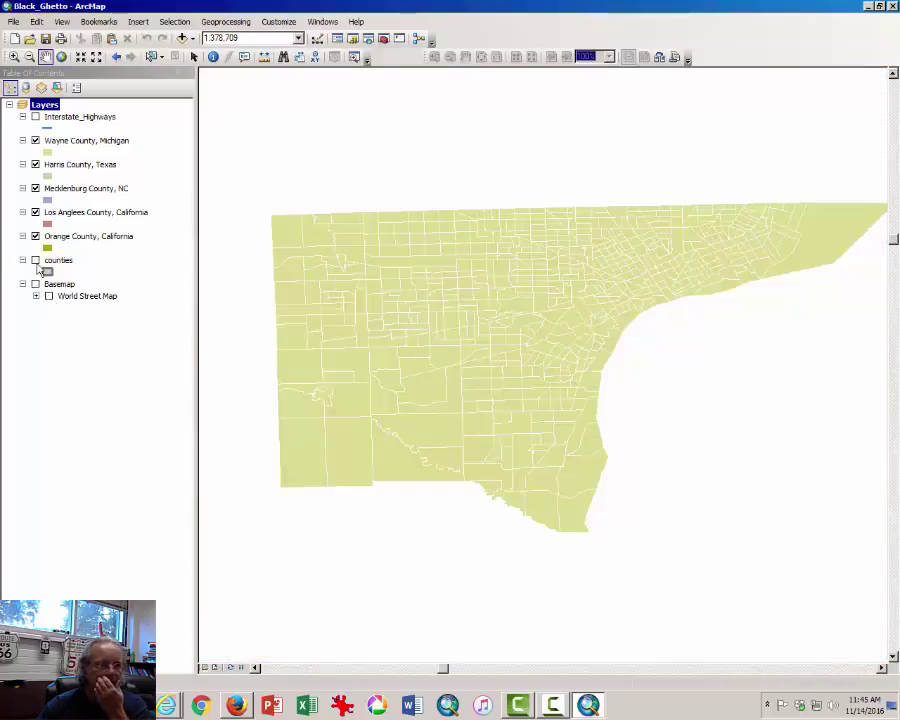
click(35, 260)
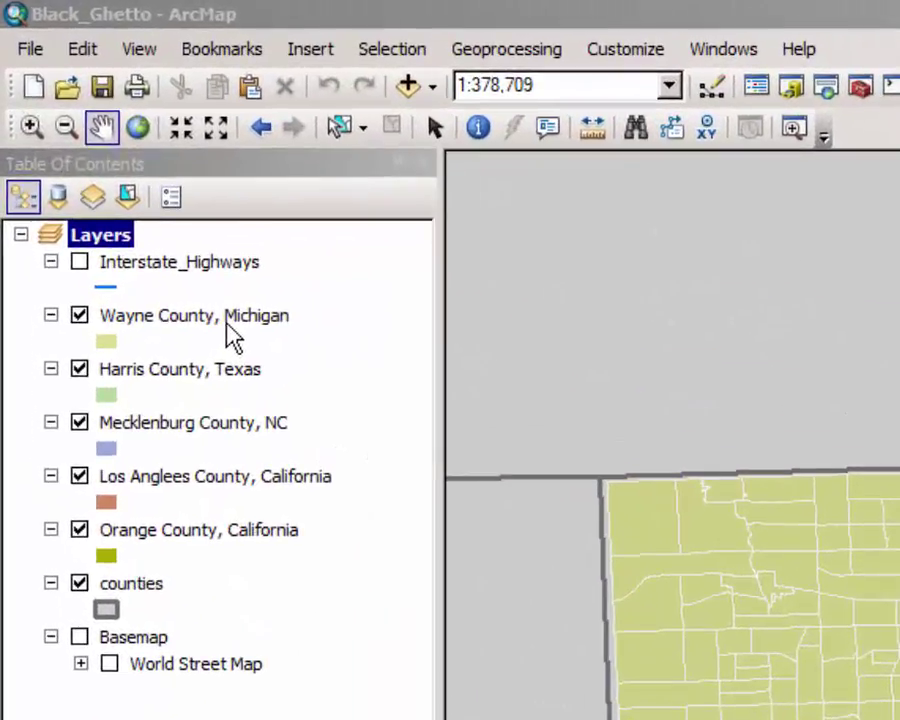
Open the Wayne County, Michigan attribute table, select and clear some rows, and pick the TOTPOP2010 column
right_click(227, 323)
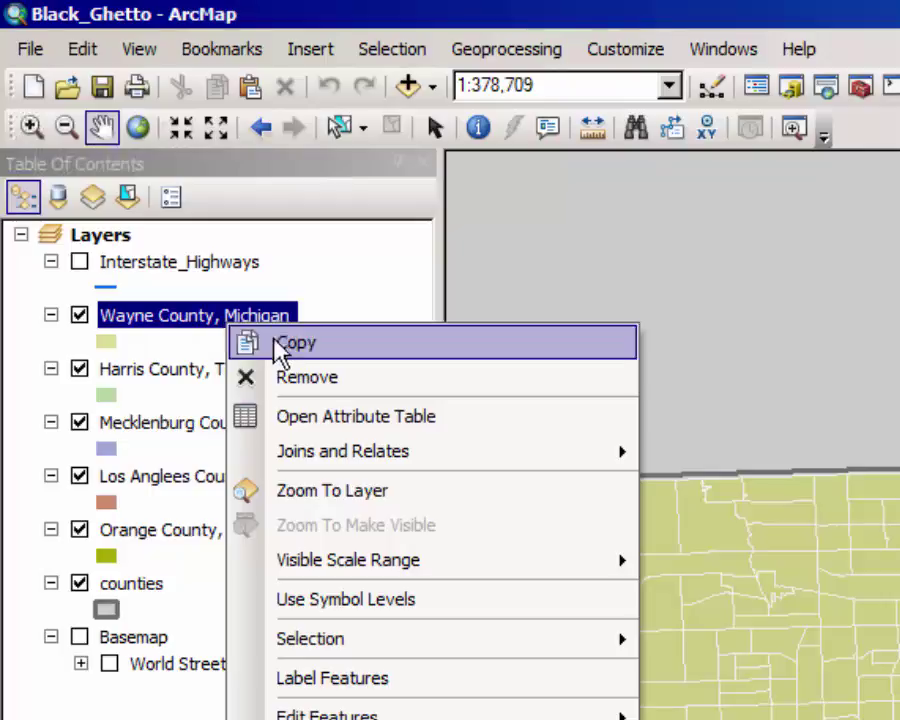
click(291, 414)
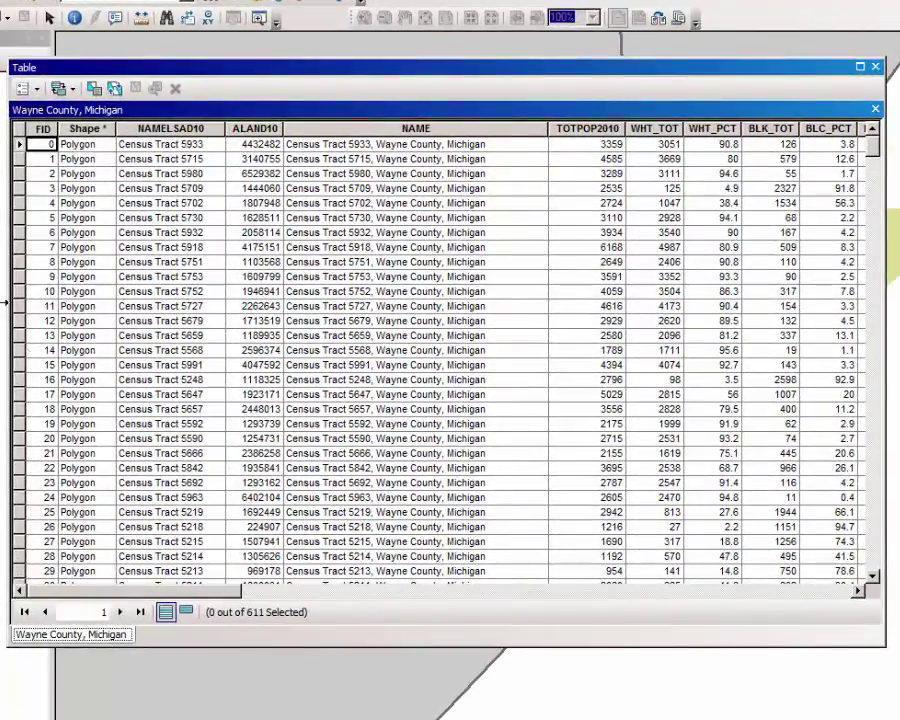
drag(18, 144, 19, 418)
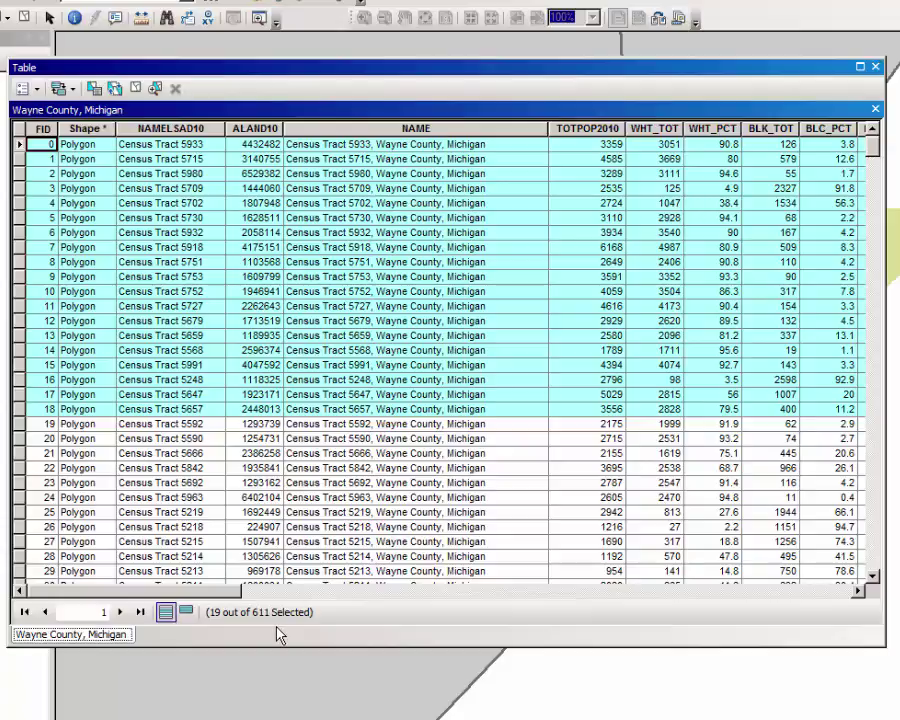
click(137, 89)
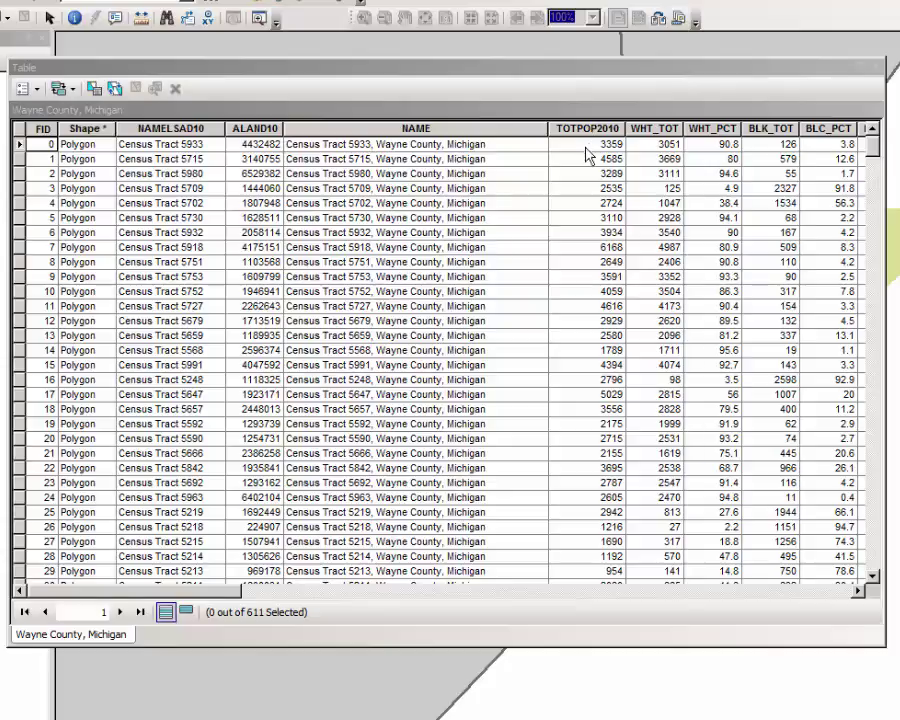
click(587, 128)
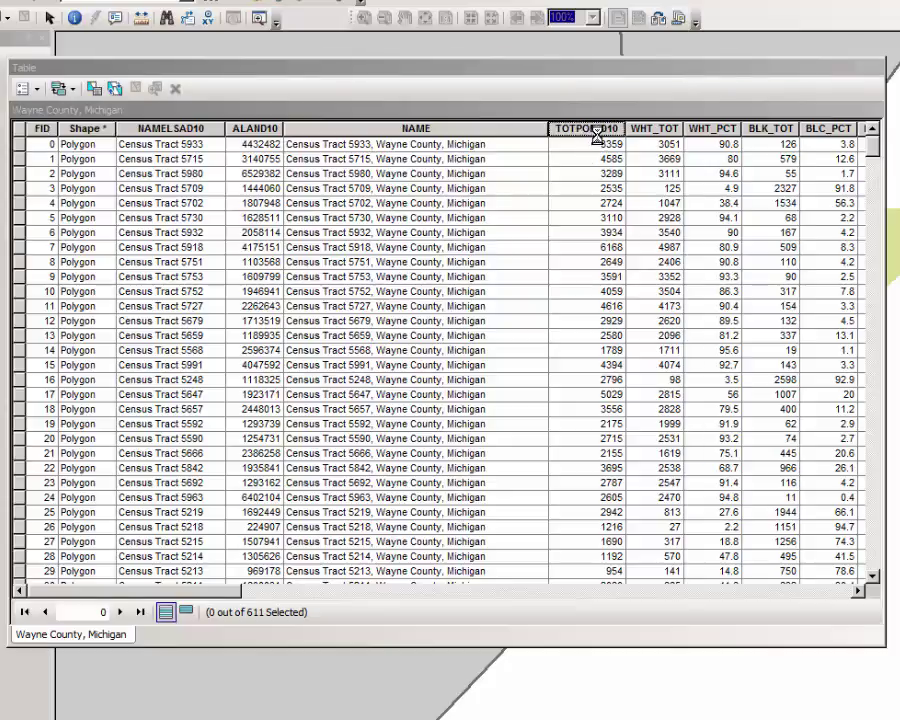
right_click(585, 127)
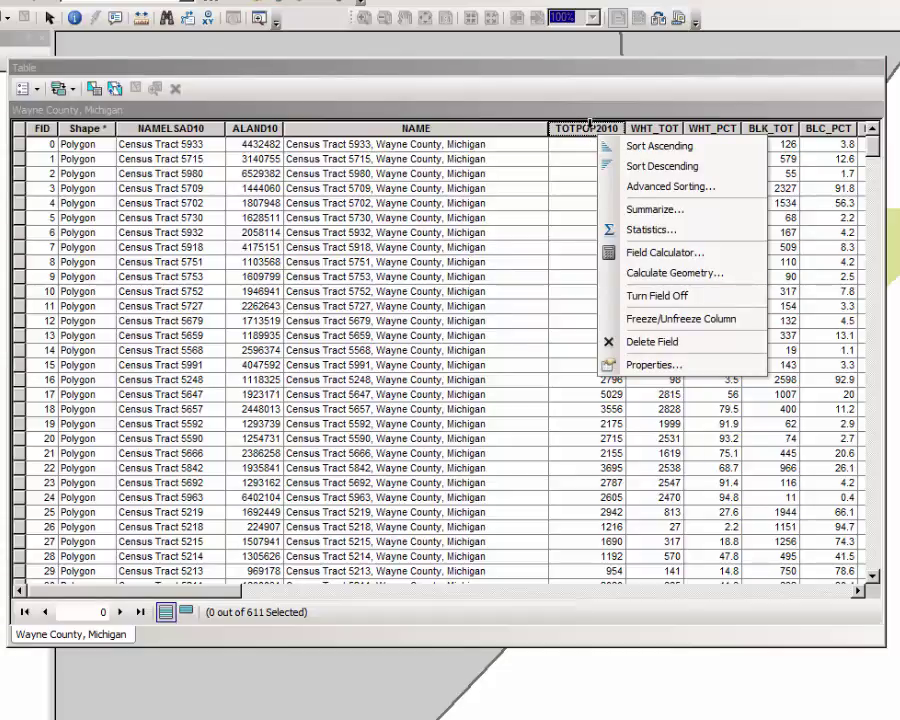
Show TOTPOP2010 statistics: mean 2979.68, maximum 7888, standard deviation 1337.48
click(638, 231)
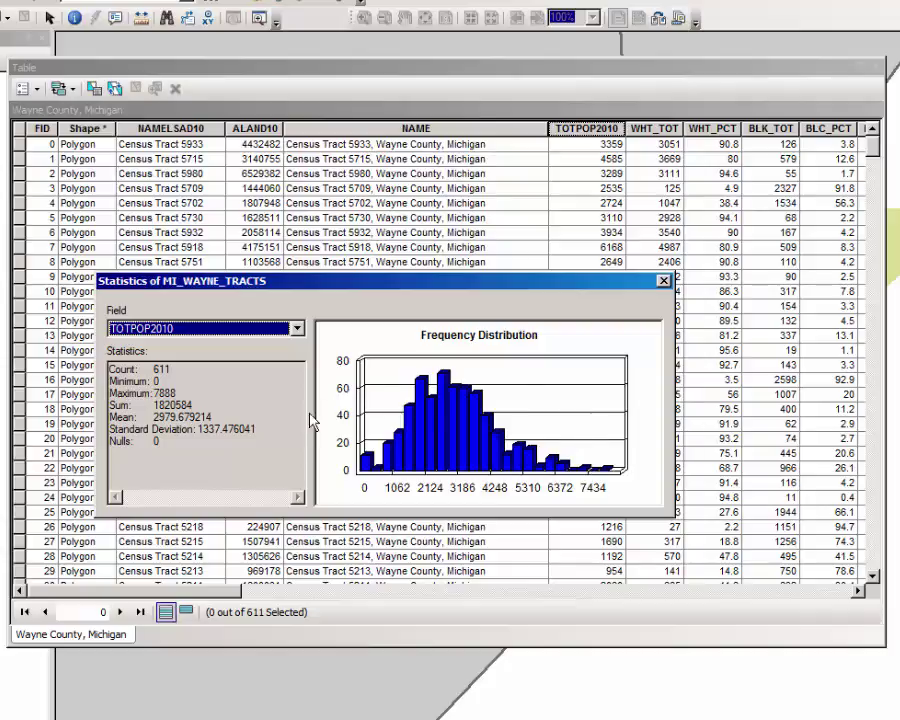
drag(259, 438, 109, 369)
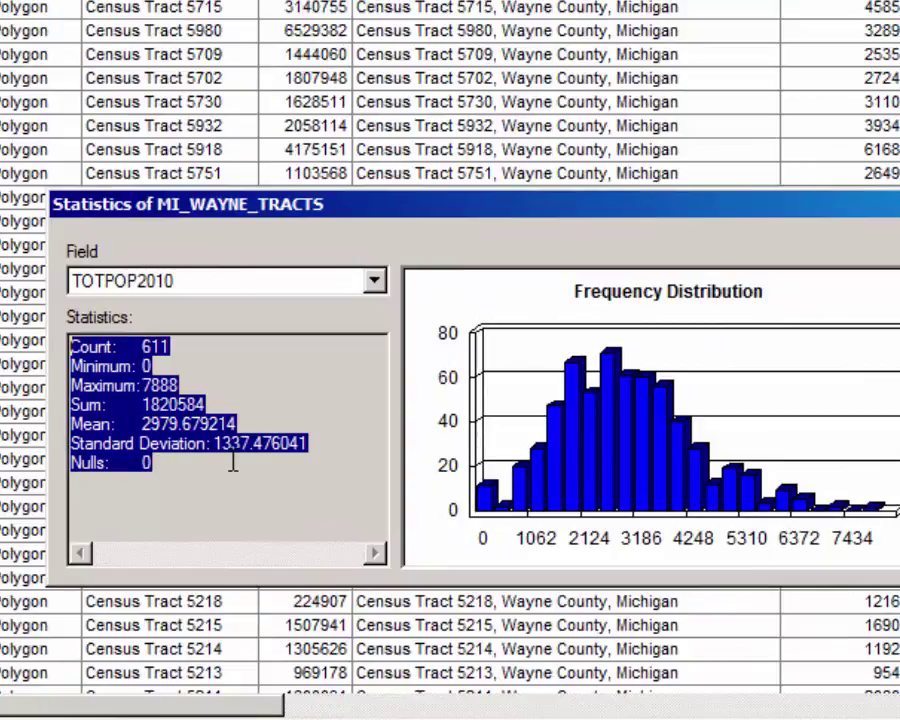
click(234, 476)
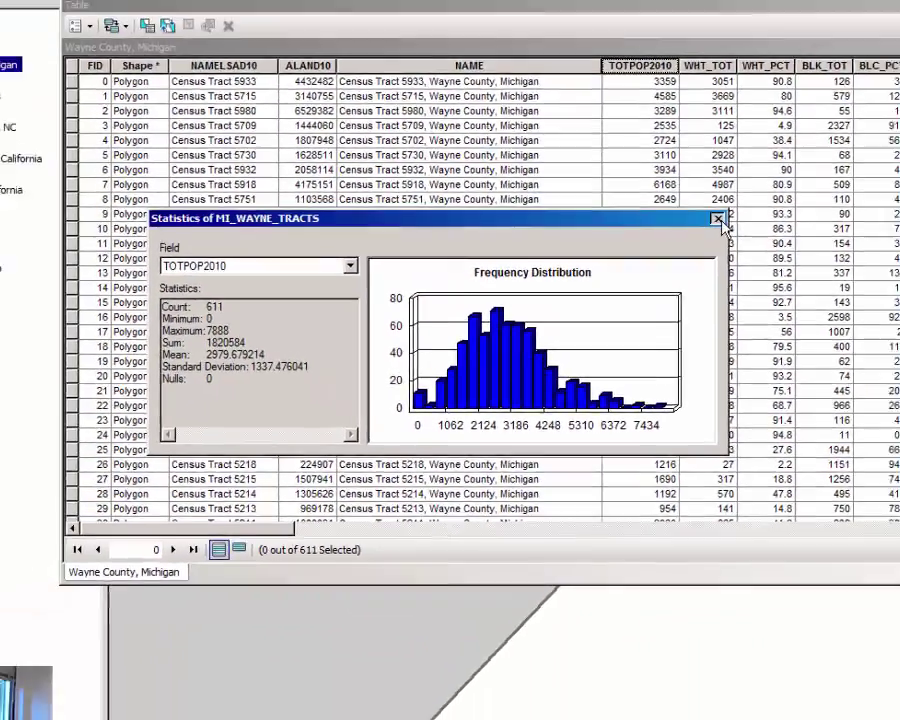
Close the Statistics dialog and attribute table, then bring up the Wayne County layer's options
click(786, 165)
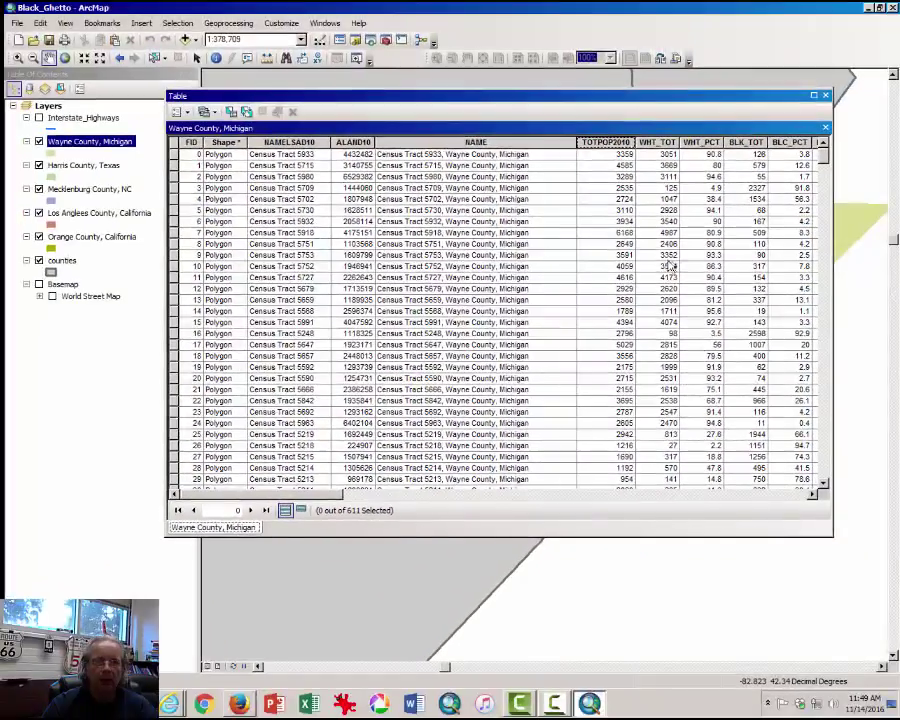
click(826, 96)
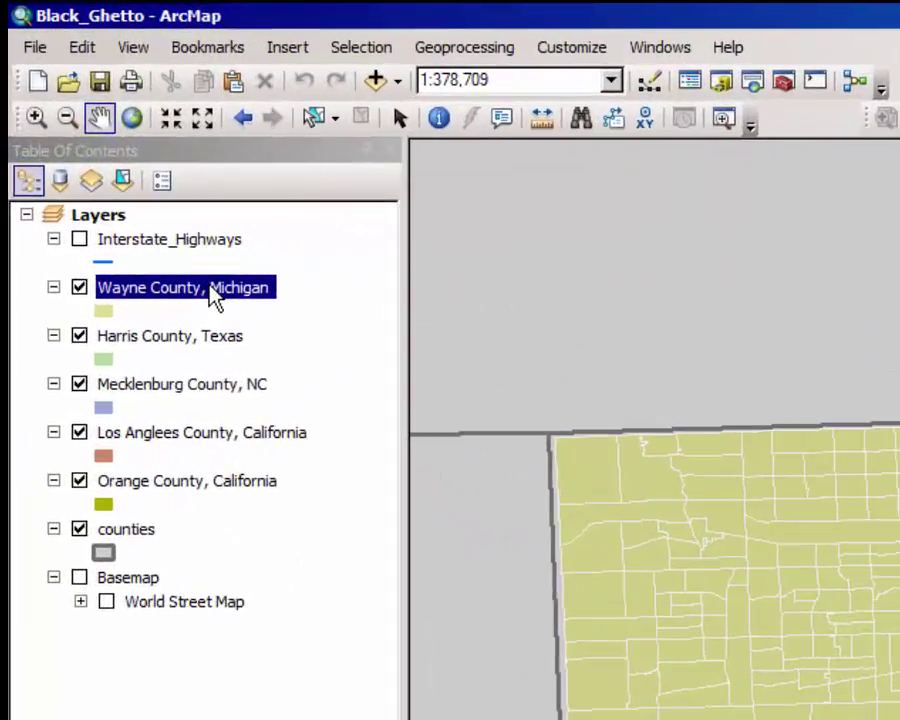
right_click(210, 288)
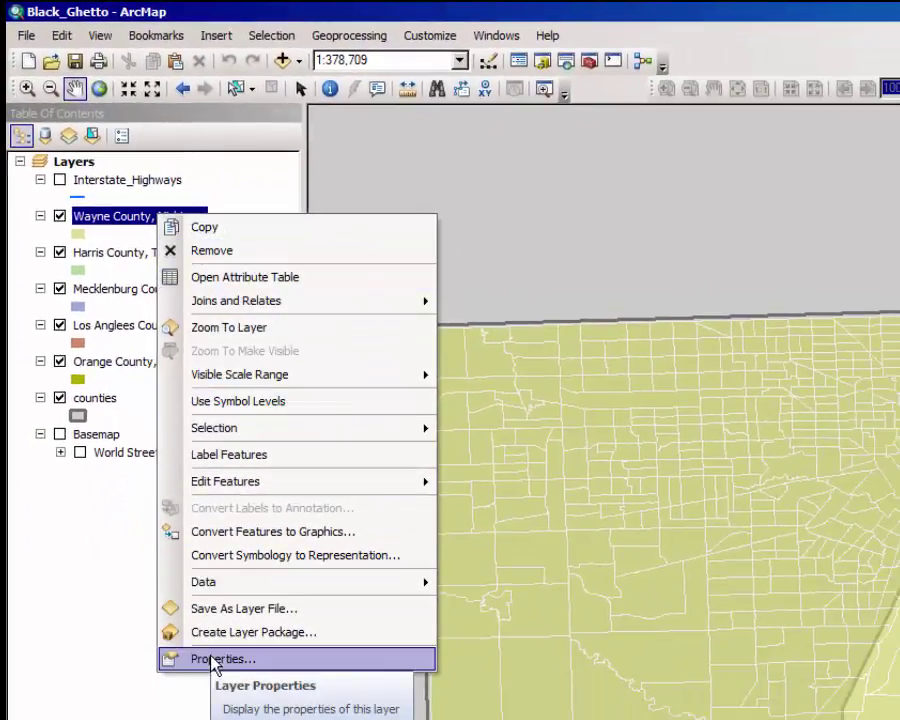
Symbolize Wayne County tracts with graduated colors on BLK_TOT in five yellow-to-red classes
click(222, 659)
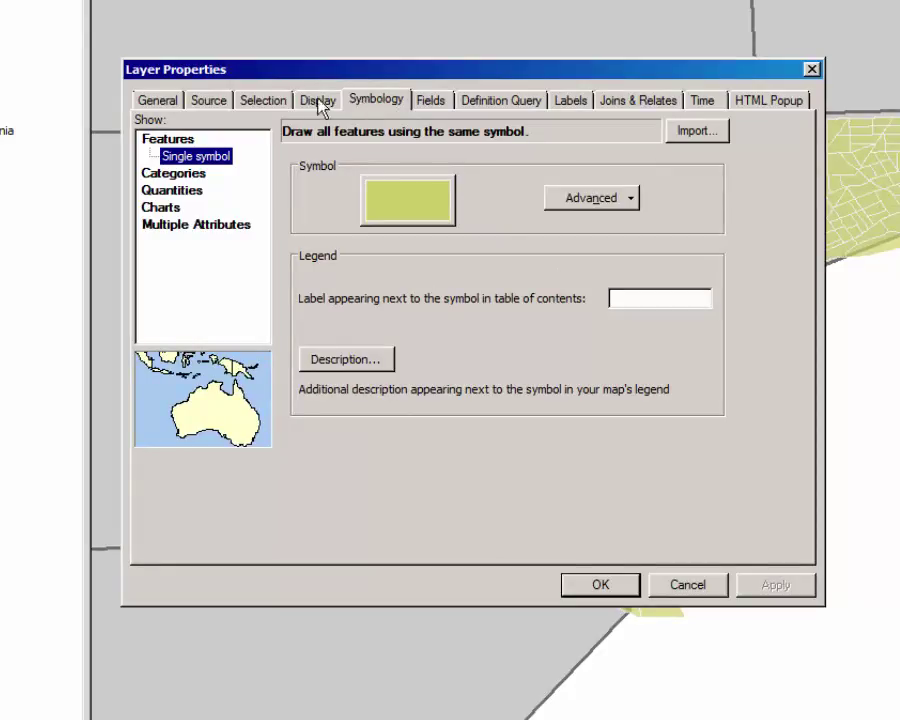
click(174, 190)
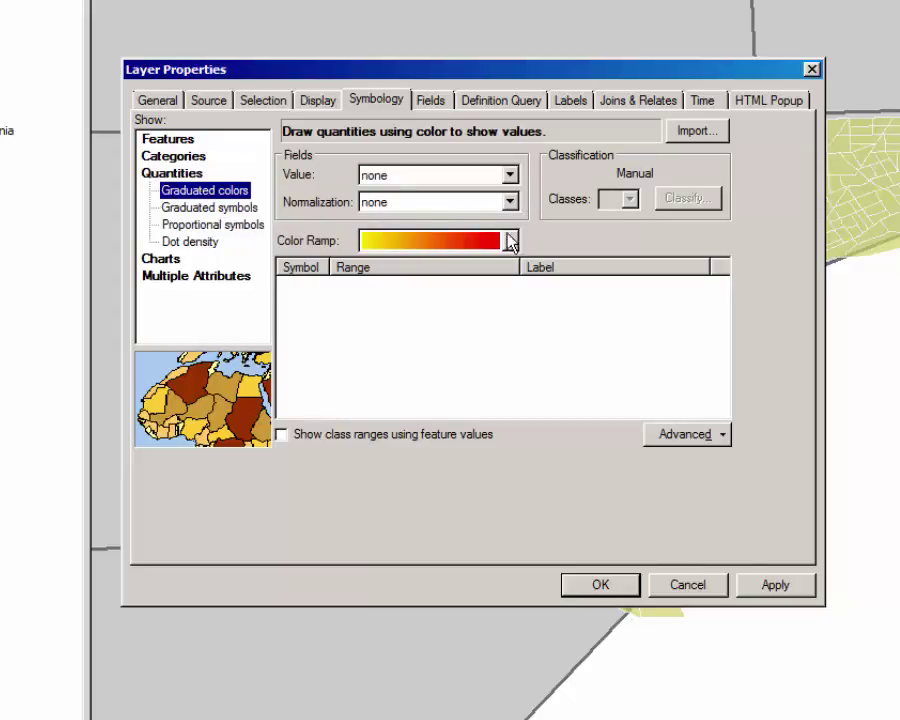
click(510, 176)
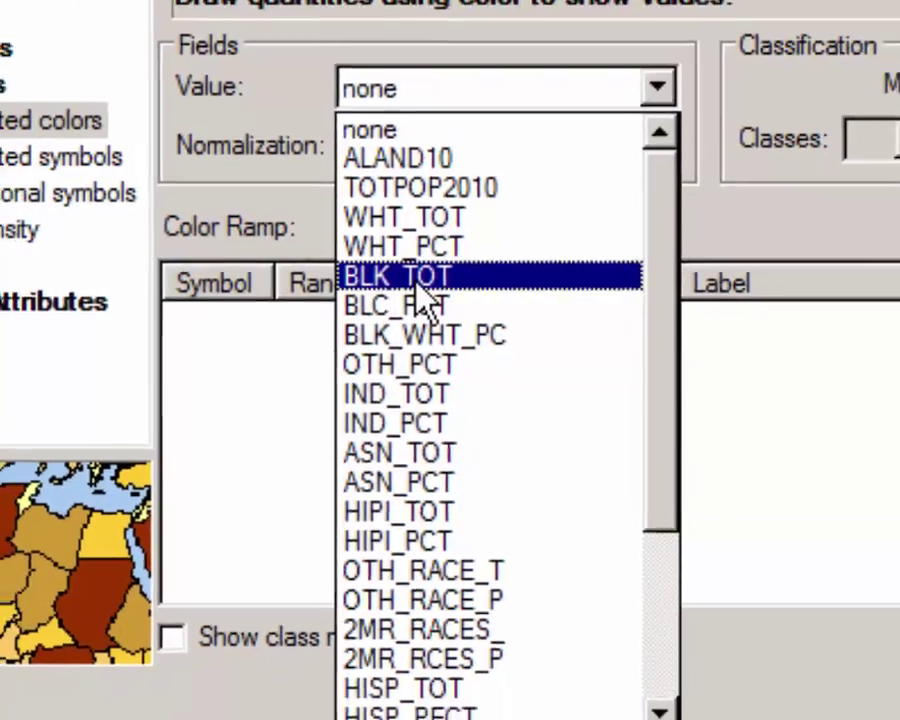
click(430, 280)
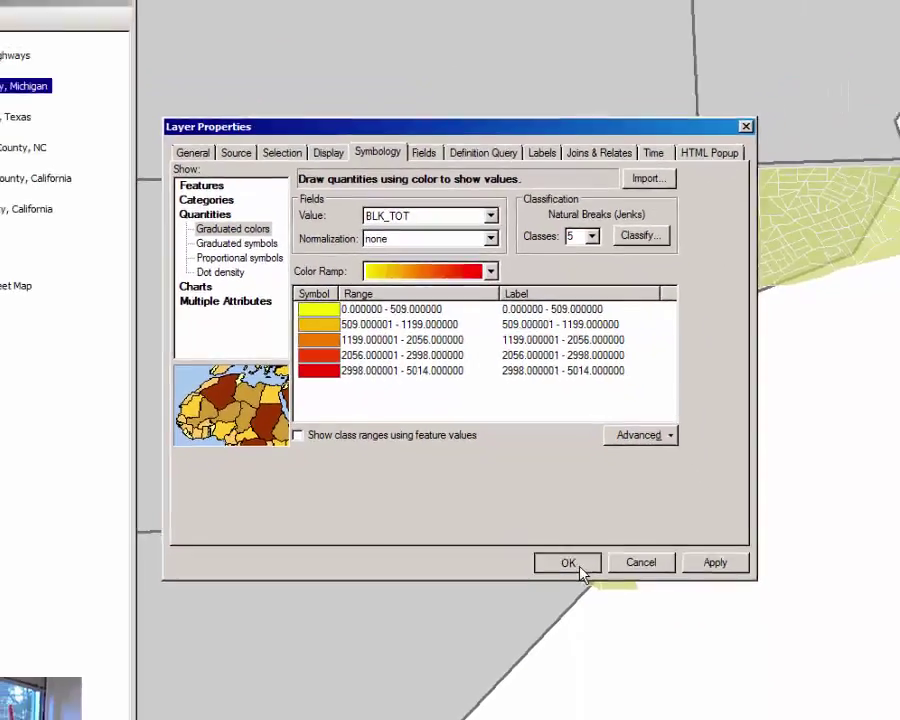
click(628, 651)
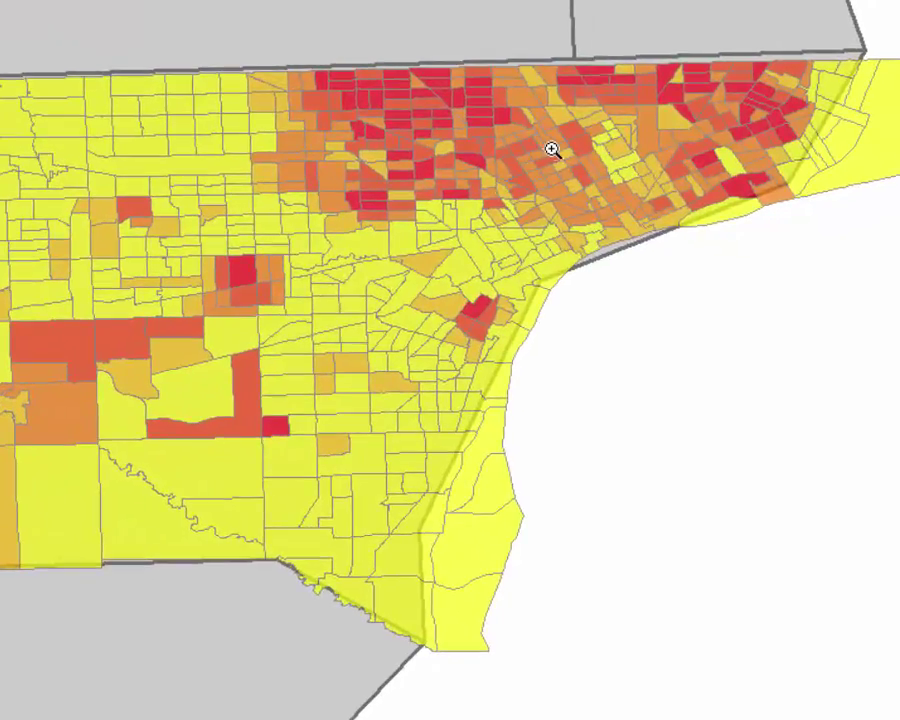
Zoom and pan the map to inspect the red 2998–5014 BLK_TOT tracts in the northeast
drag(550, 148, 687, 235)
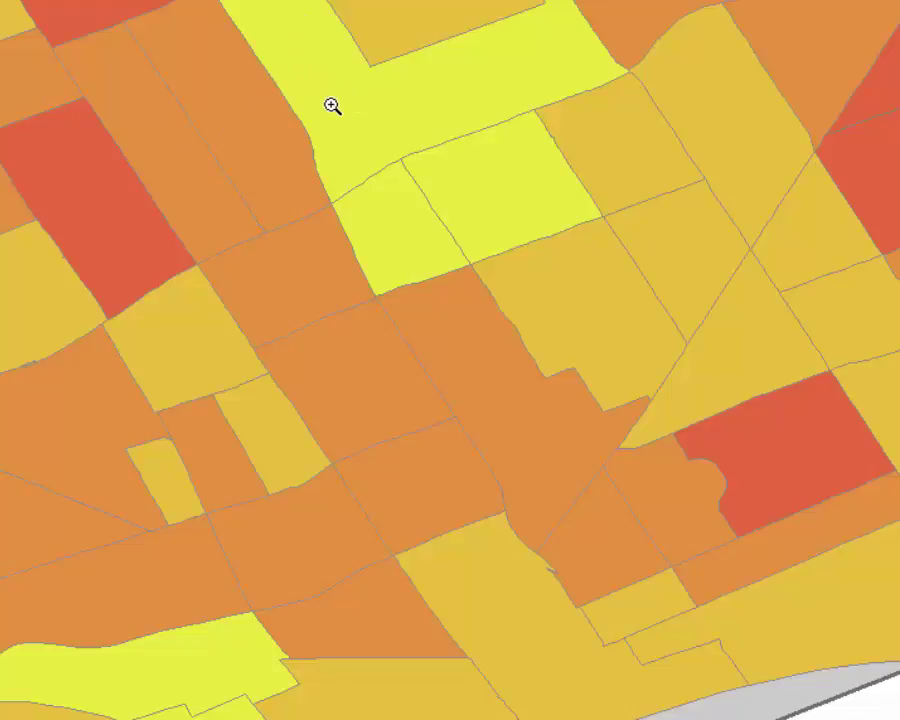
key(Up)
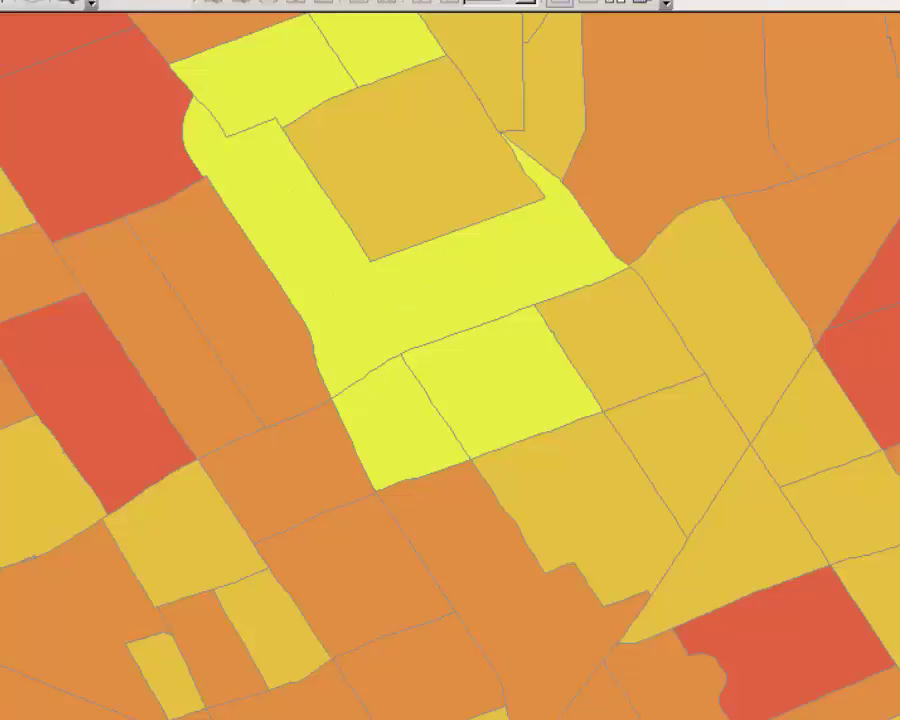
scroll(390, 520, down, 3)
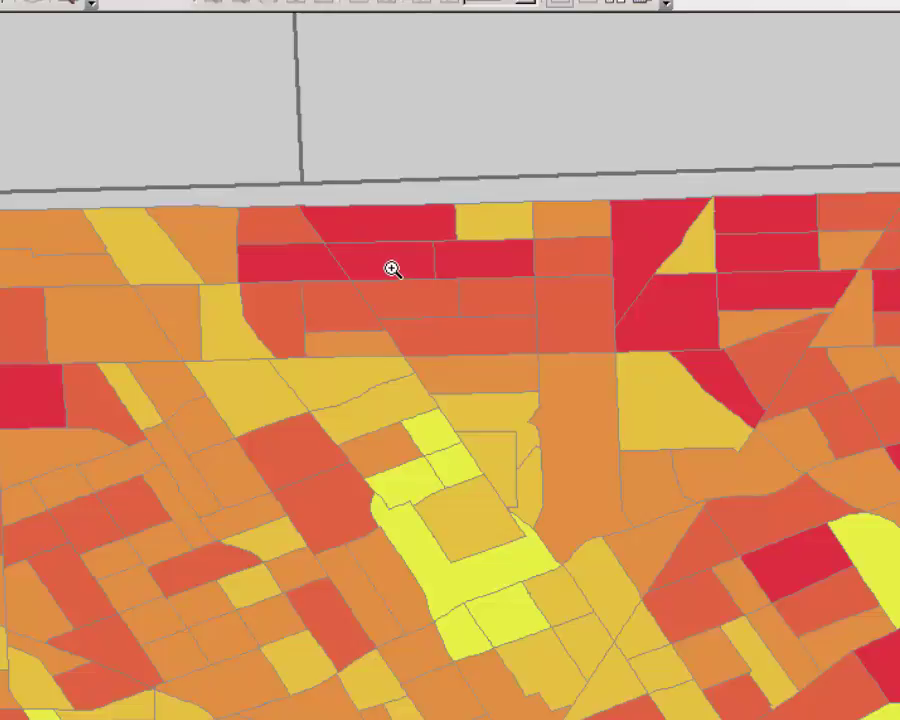
scroll(412, 383, down, 1)
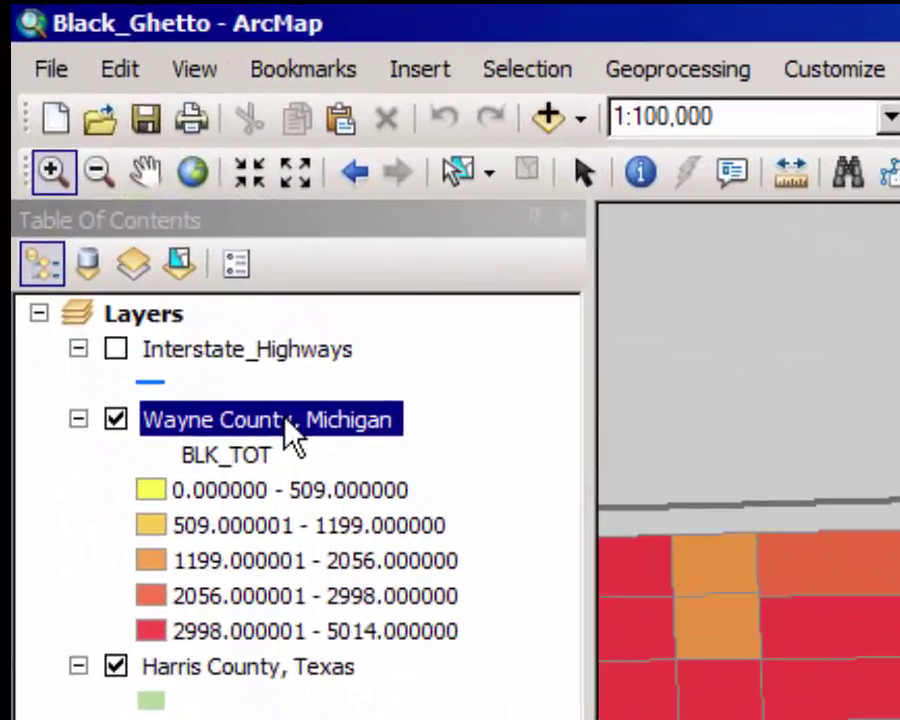
Switch the graduated-color Value field from BLK_TOT to BLC_PCT in the layer's Symbology
right_click(286, 421)
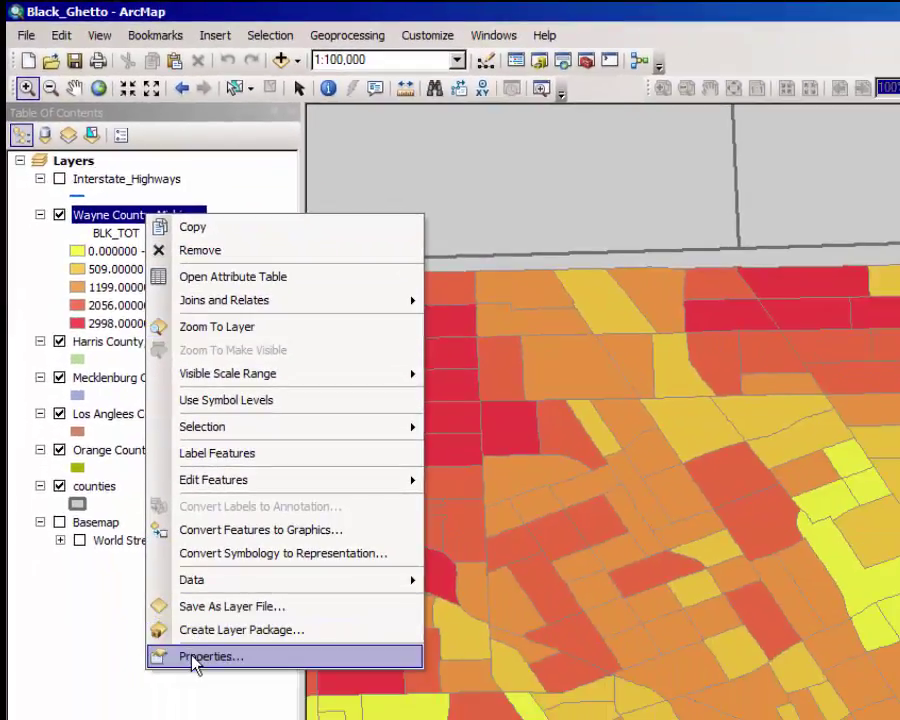
click(195, 657)
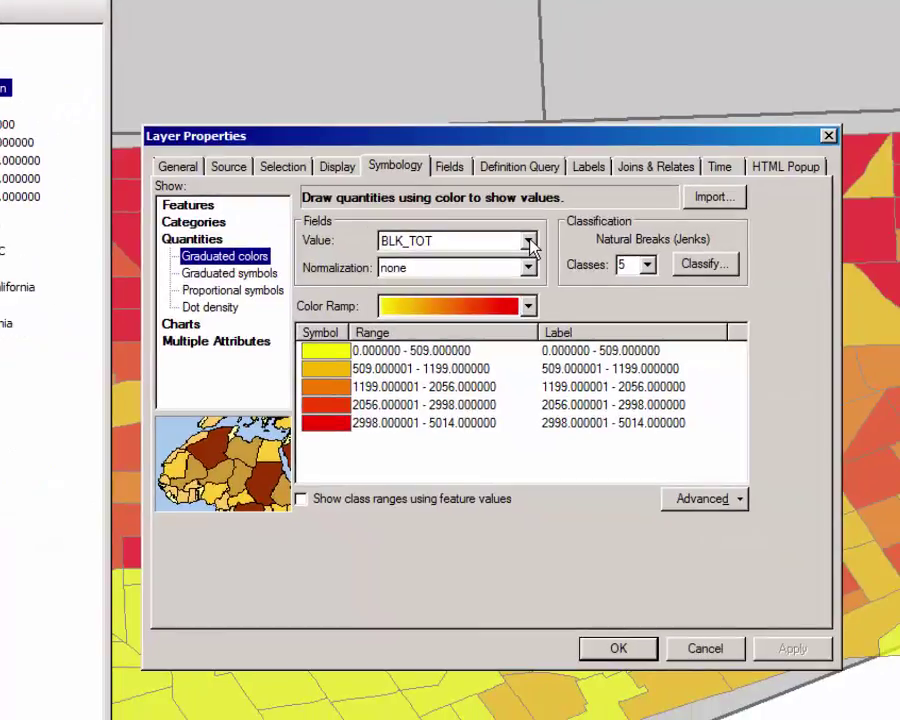
click(530, 247)
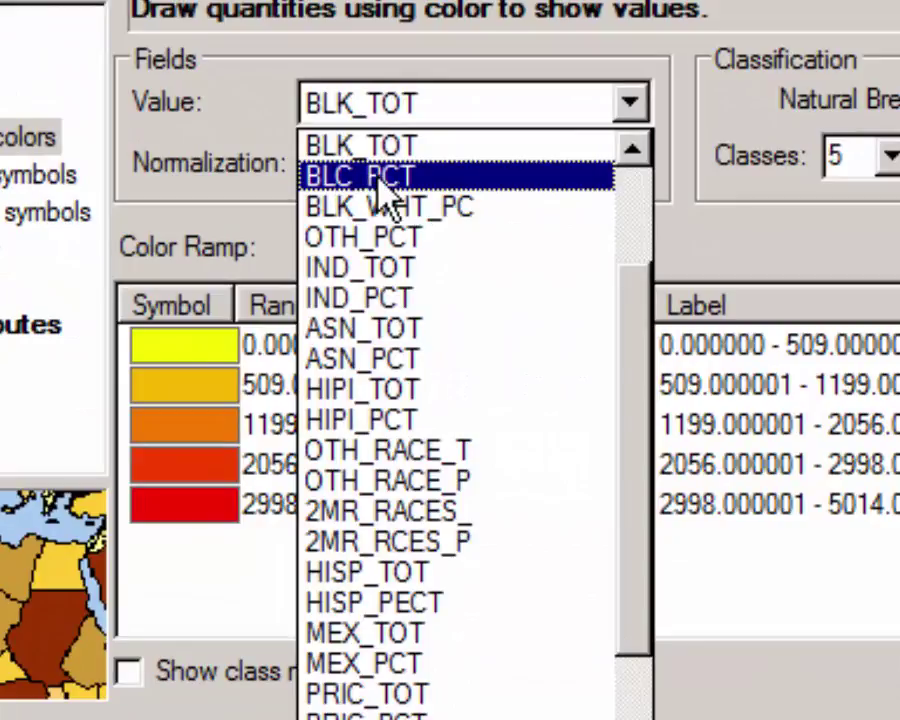
click(397, 182)
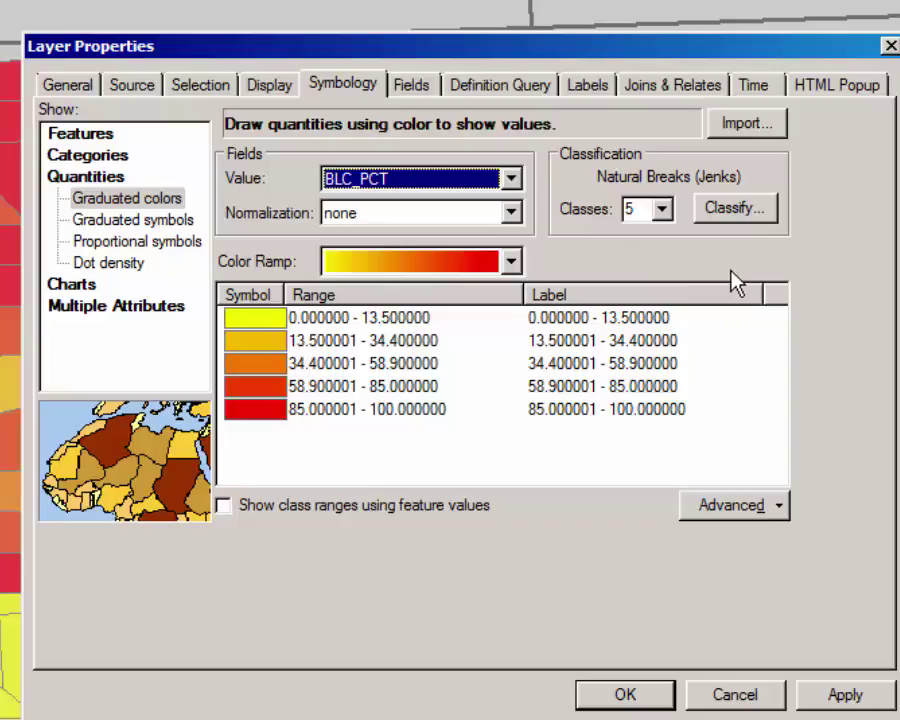
Reclassify BLC_PCT with Equal Interval into five 20-percent classes and apply it to the map
click(758, 212)
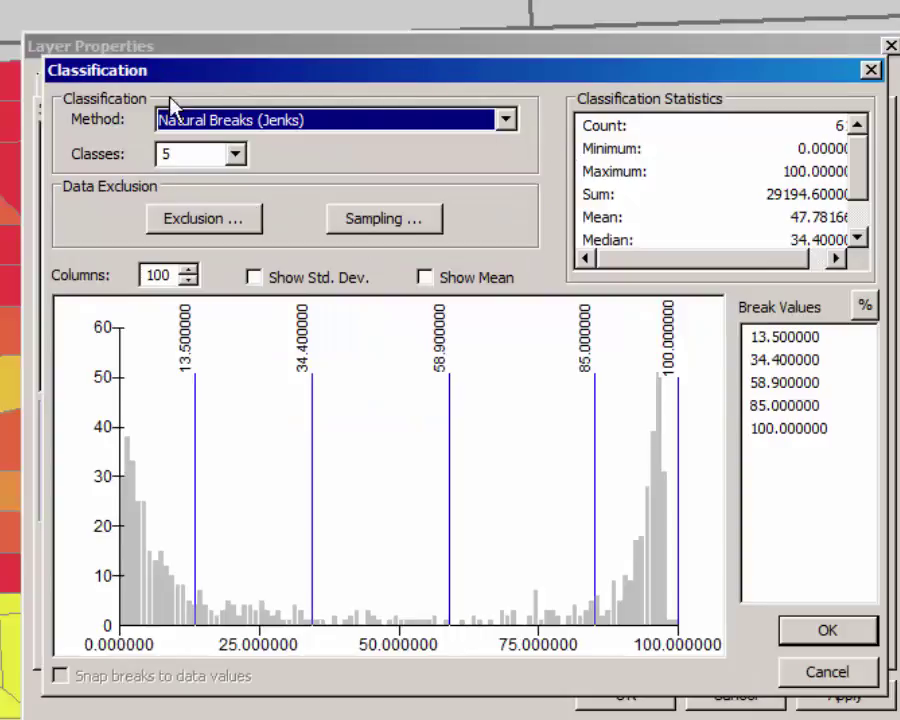
click(507, 121)
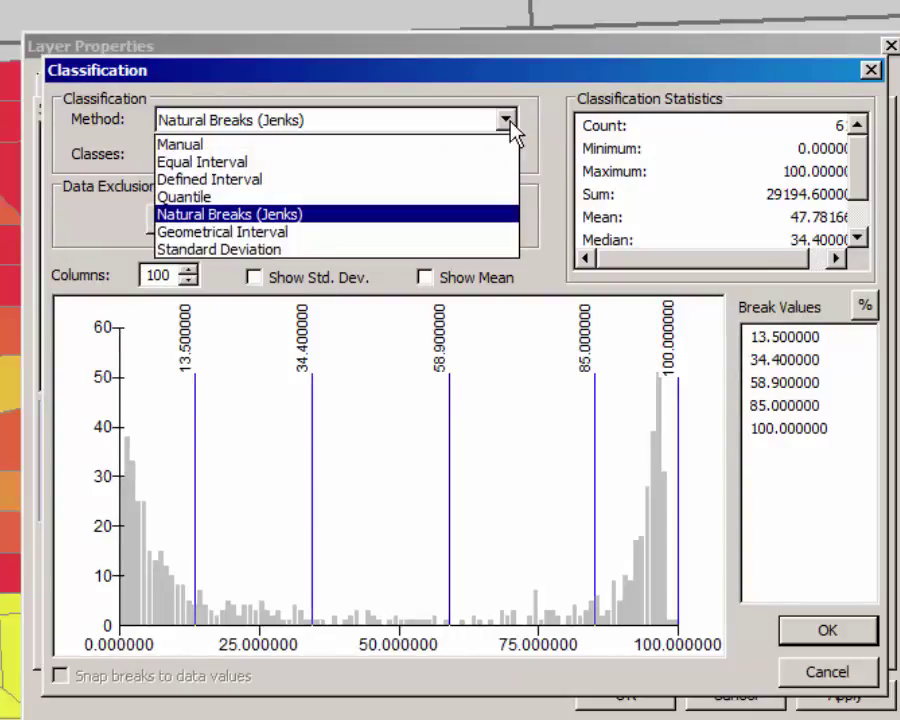
click(442, 168)
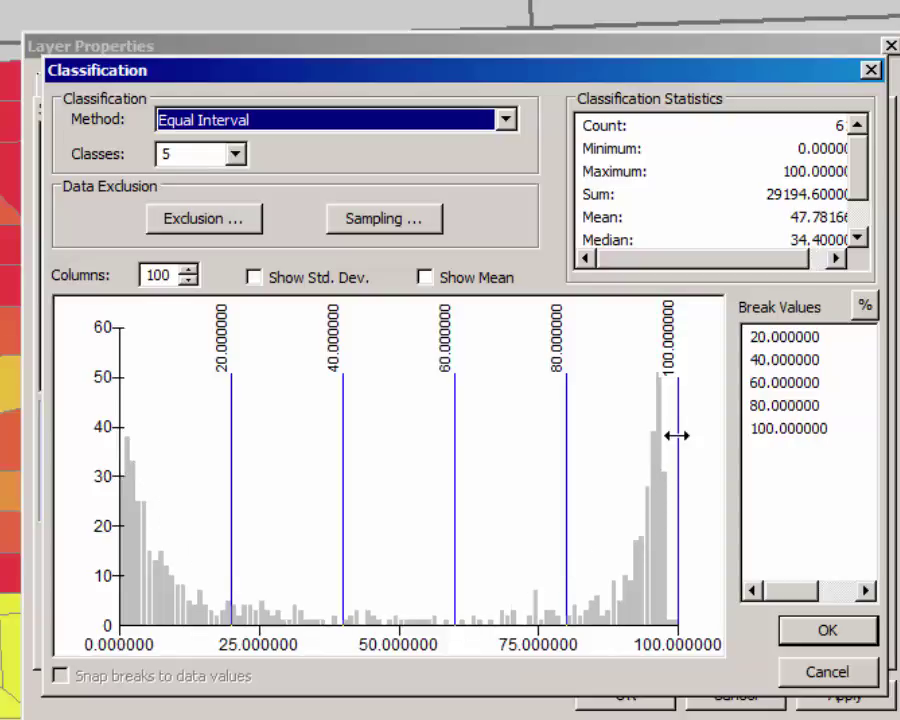
click(826, 630)
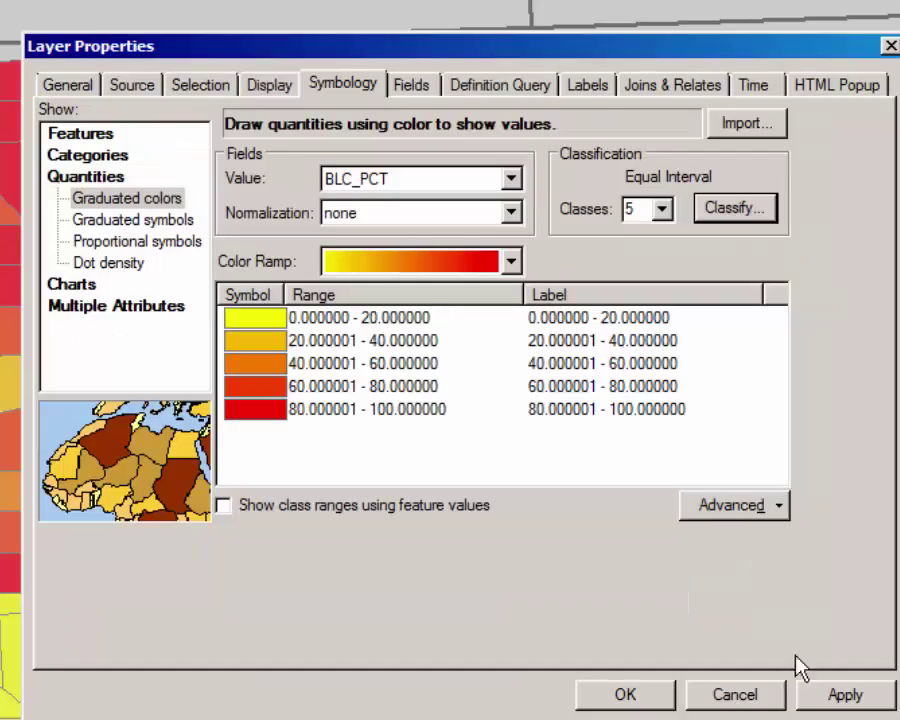
click(625, 692)
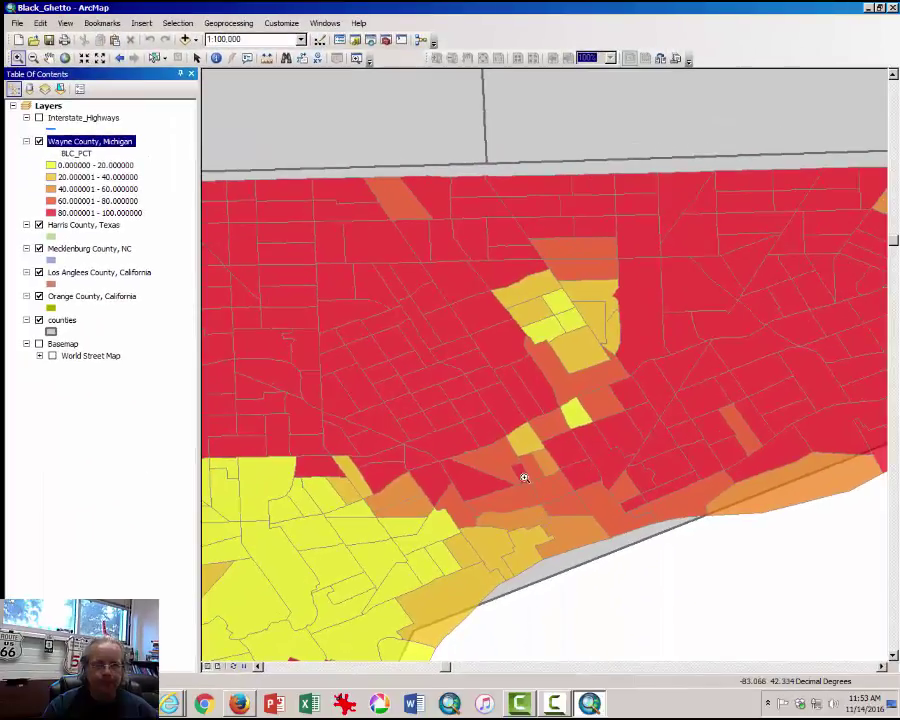
Zoom out and pan so all of recoloured Wayne County sits centered in the map view
scroll(507, 459, up, 4)
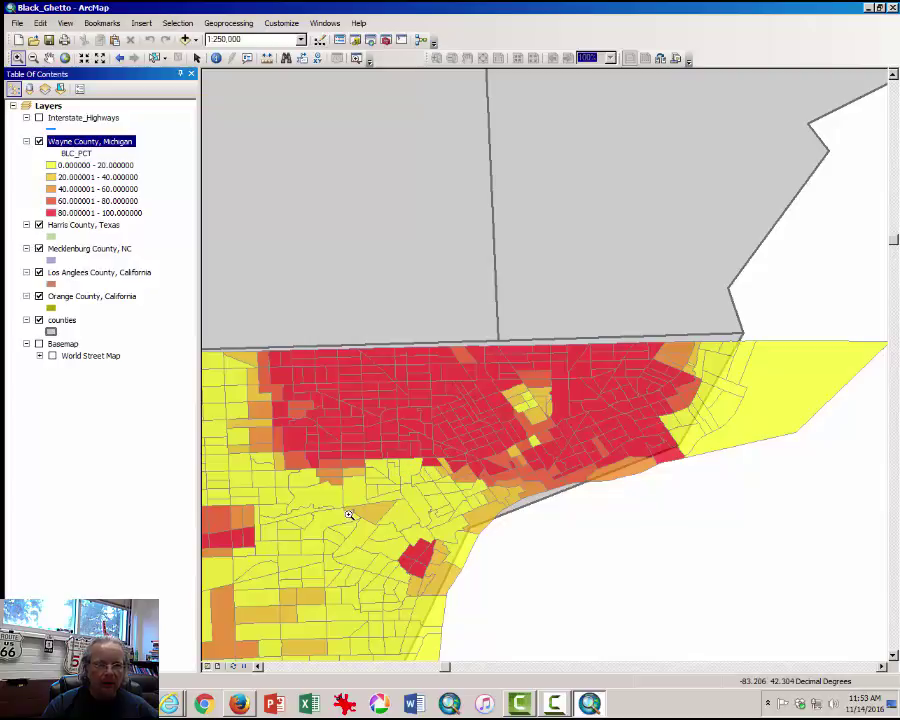
scroll(372, 450, up, 2)
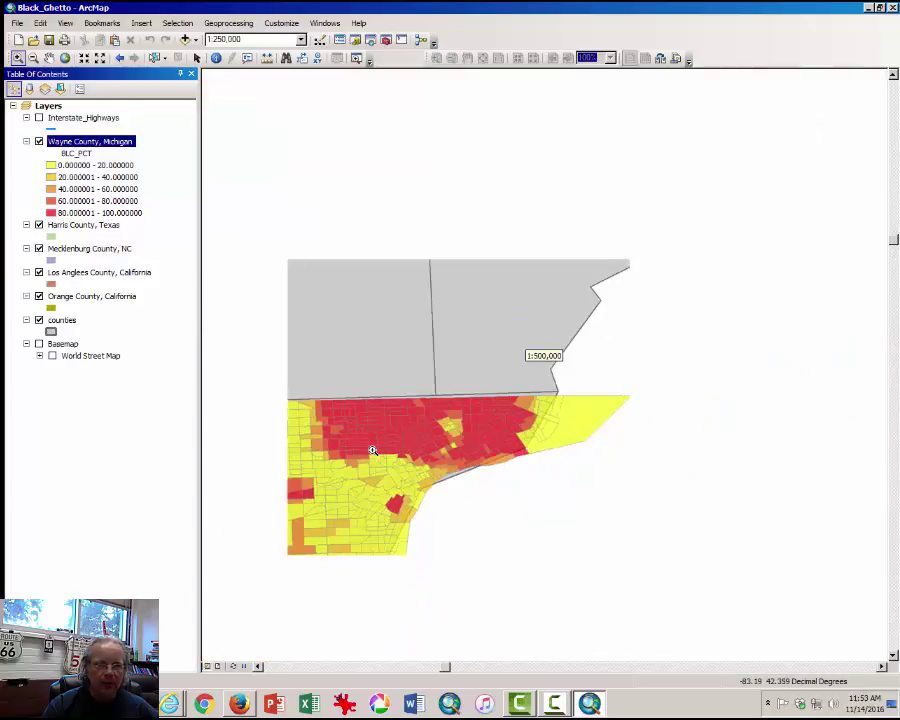
click(49, 57)
drag(371, 430, 567, 332)
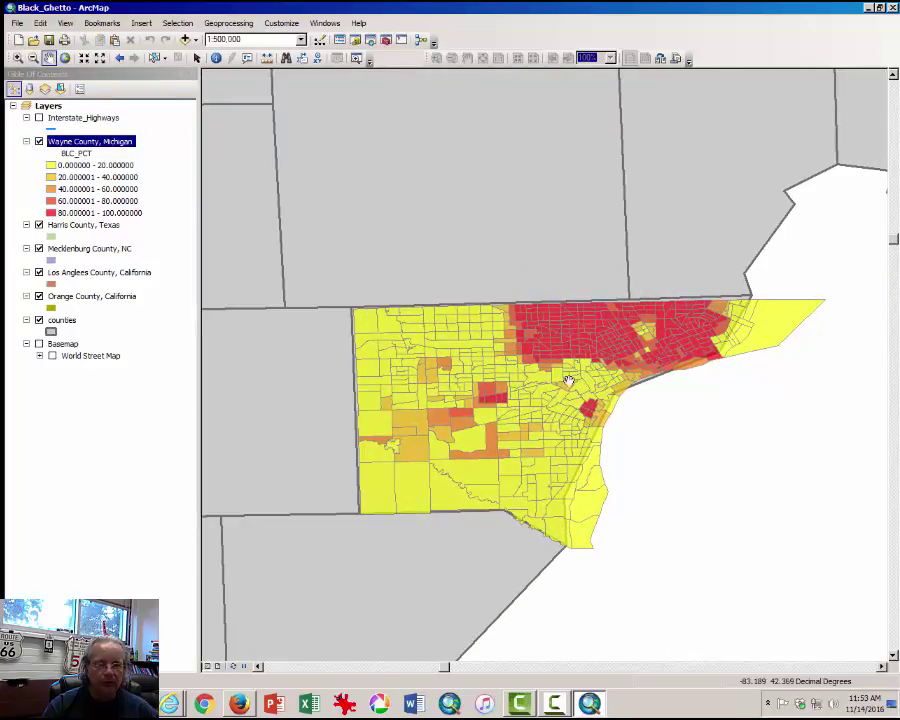
Zoom in twice on the sharp boundary where red 80–100% tracts meet yellow 0–20% tracts
click(17, 57)
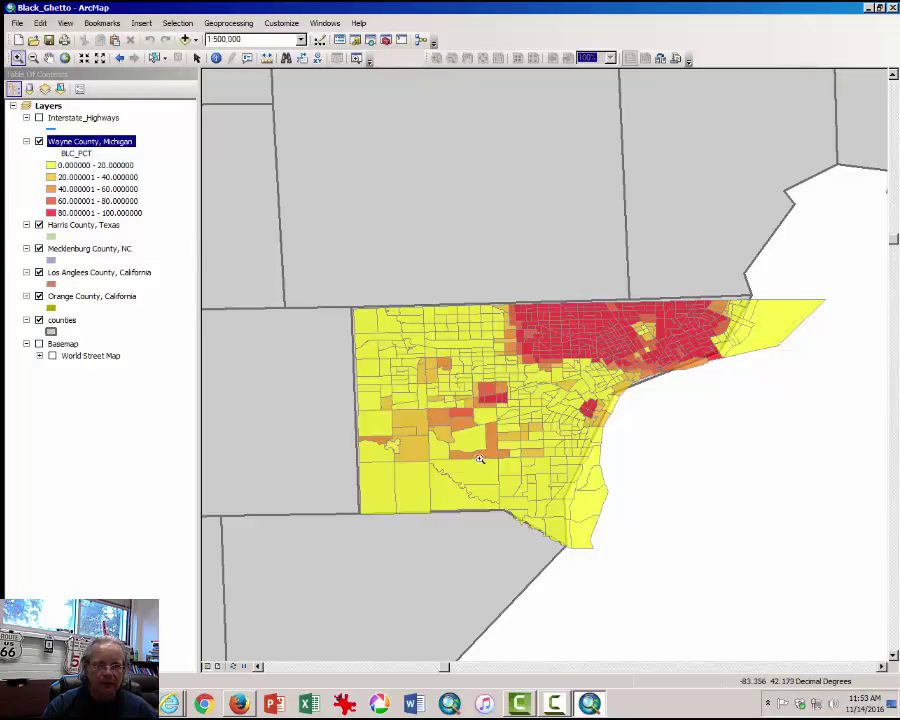
drag(515, 340, 590, 403)
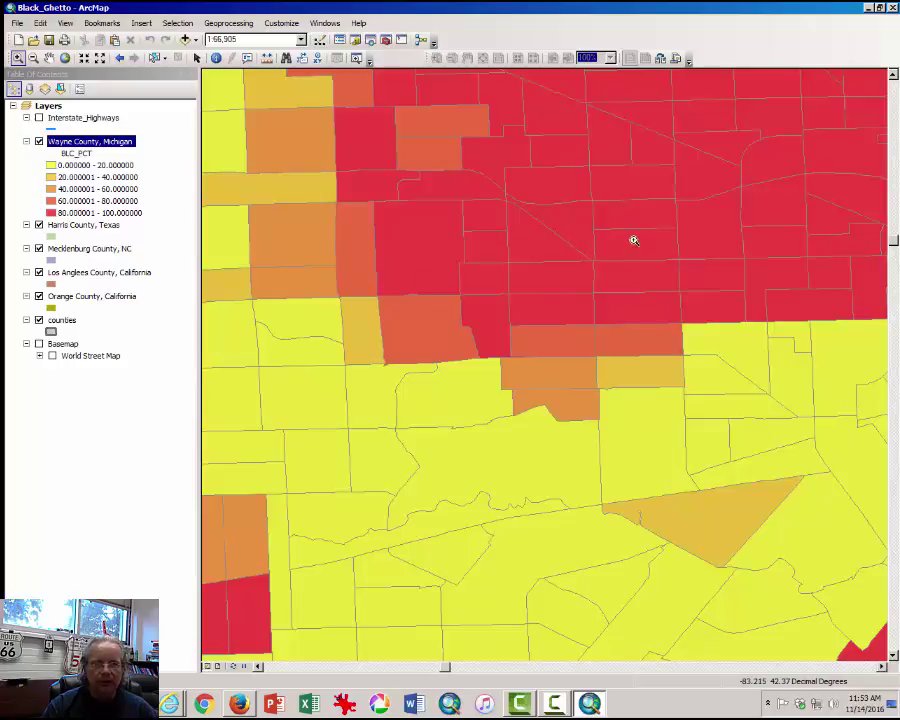
drag(639, 239, 876, 381)
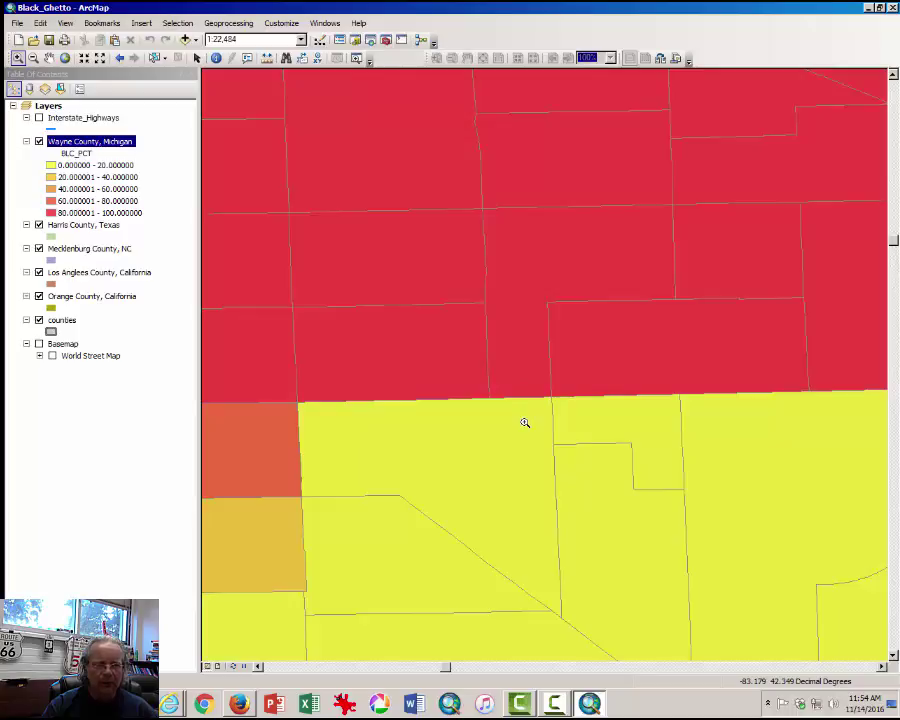
Show the Interstate_Highways layer over the tract map and bring up the Wayne County layer's options
click(39, 118)
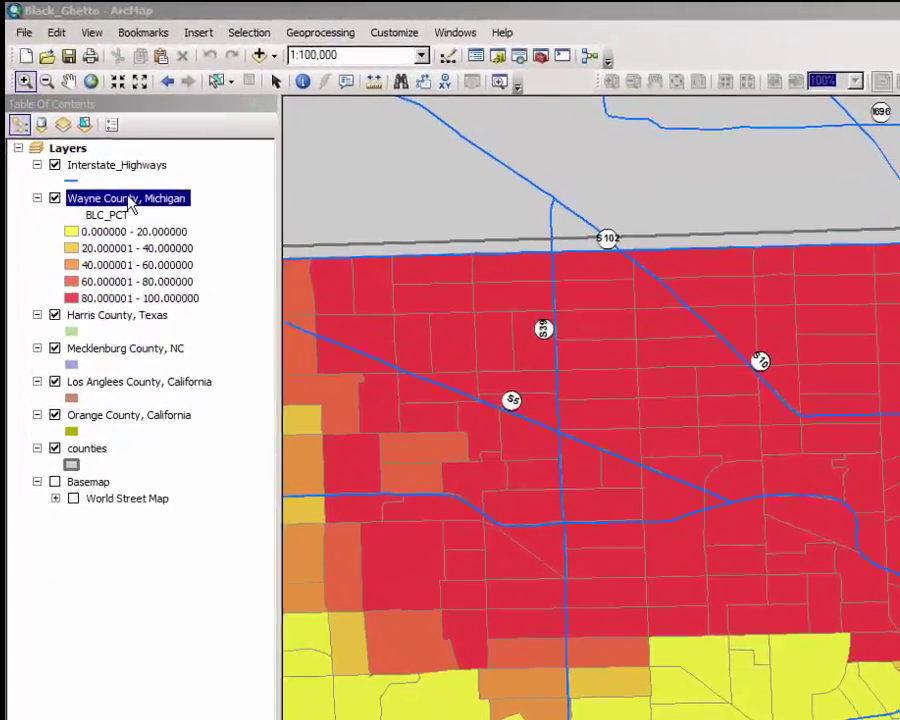
right_click(101, 158)
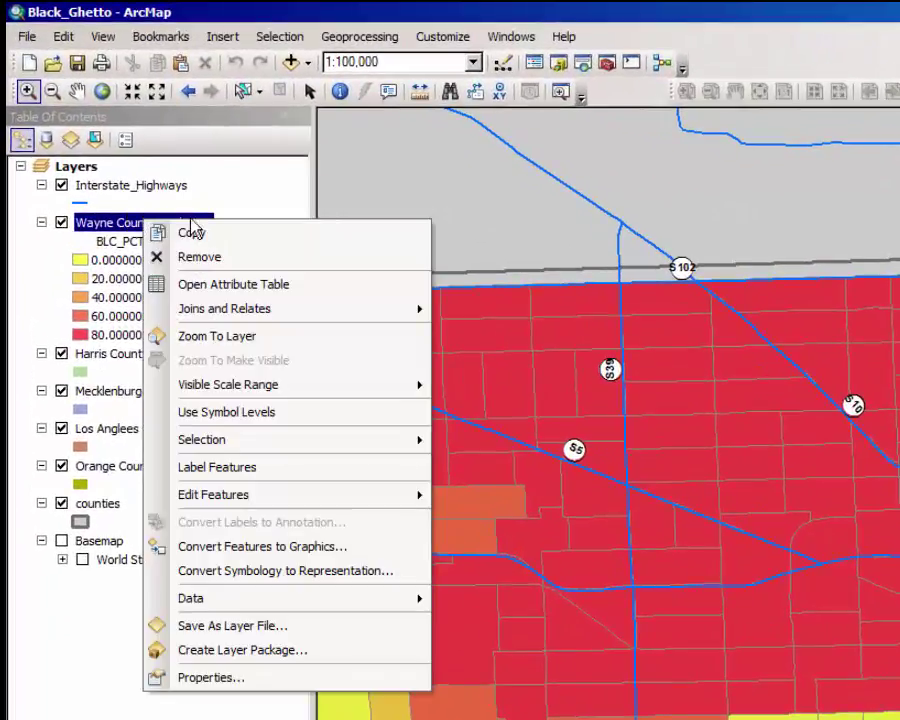
Open the Wayne County attribute table and compute BLC_PCT statistics (mean 47.78, std. dev. 41.13)
click(213, 290)
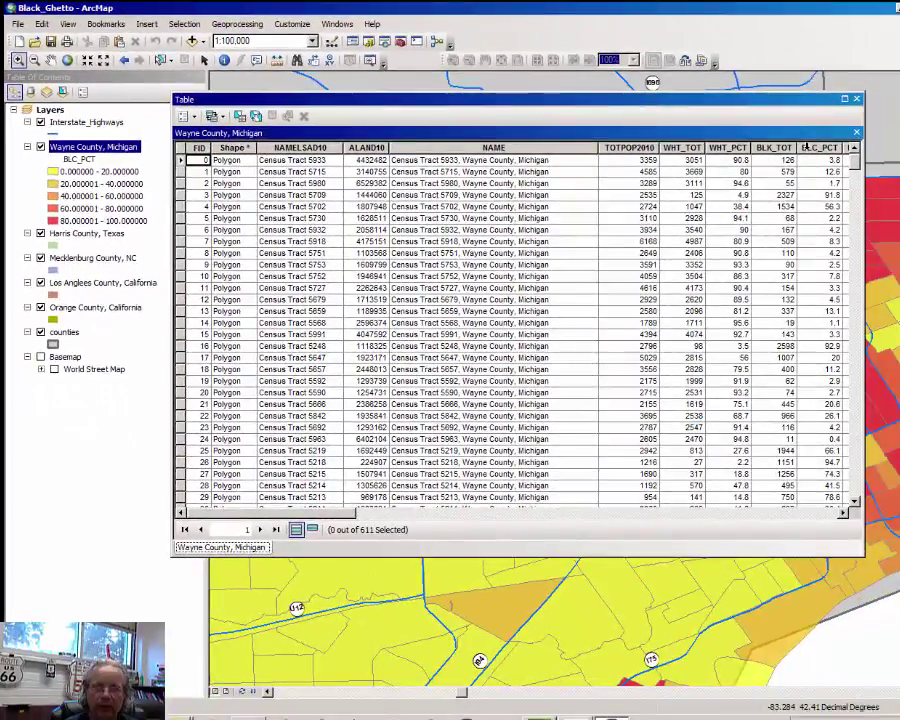
click(808, 148)
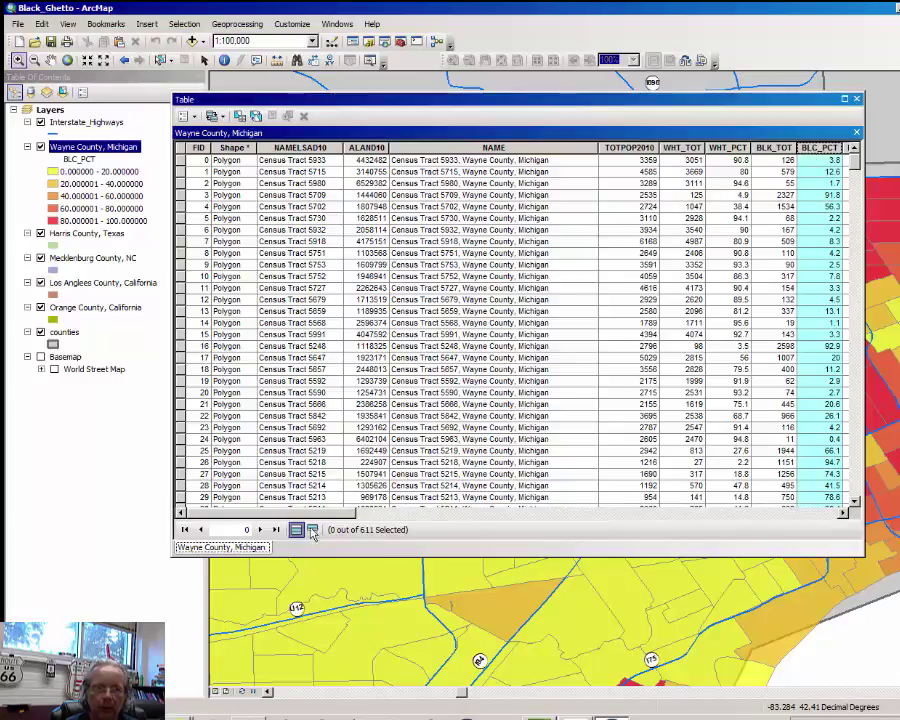
drag(400, 514, 447, 515)
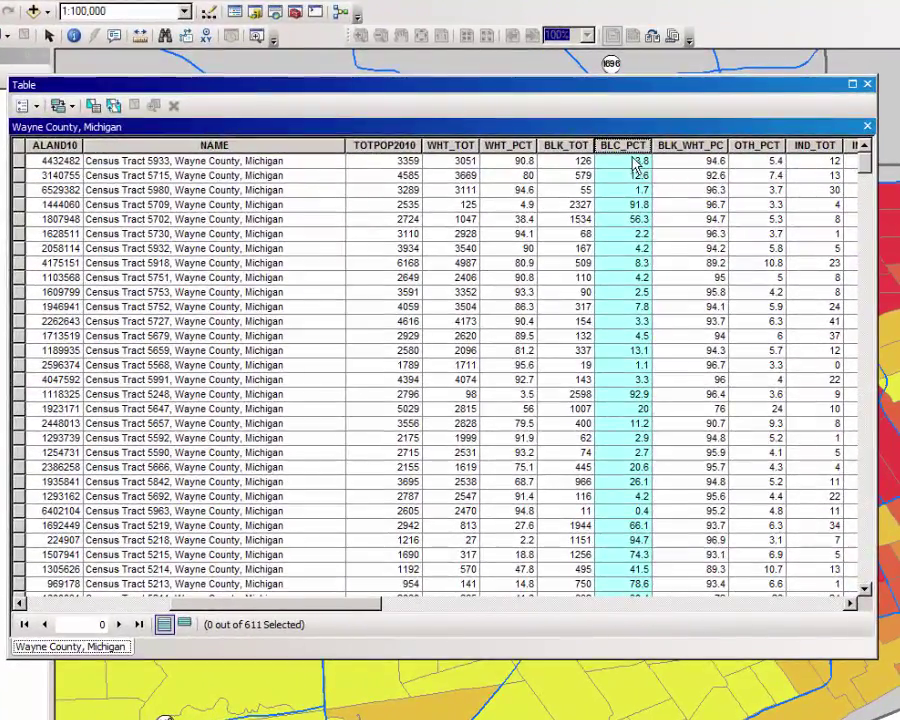
right_click(633, 150)
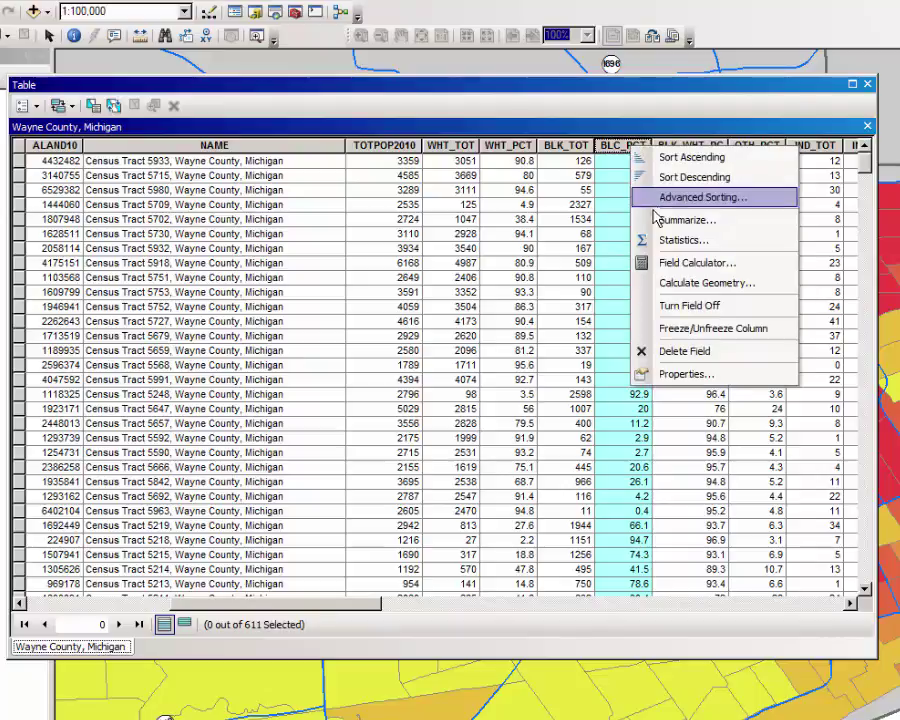
click(658, 246)
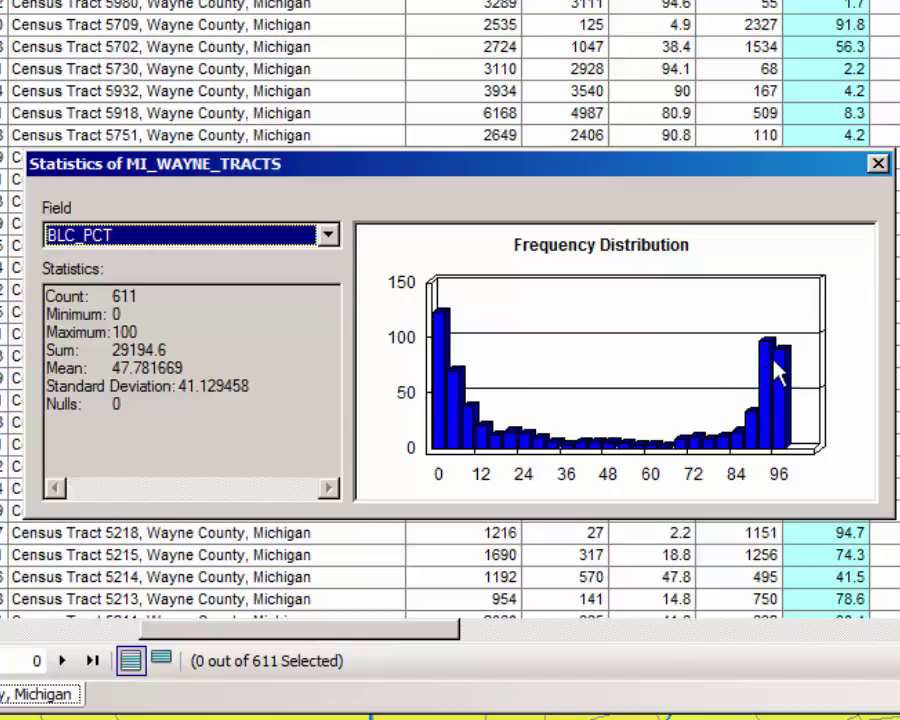
drag(209, 411, 44, 296)
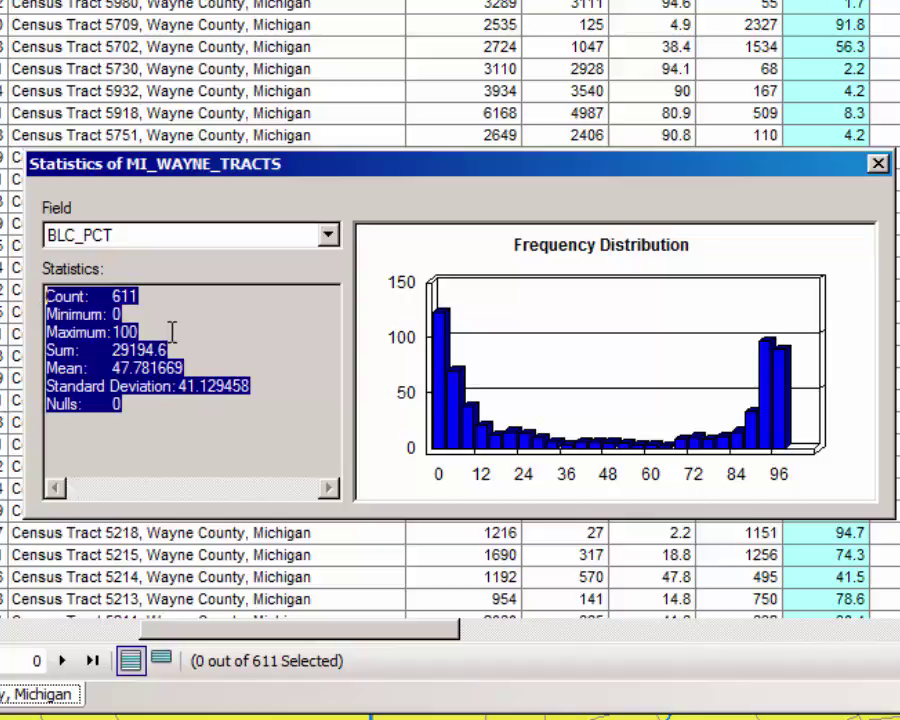
click(154, 416)
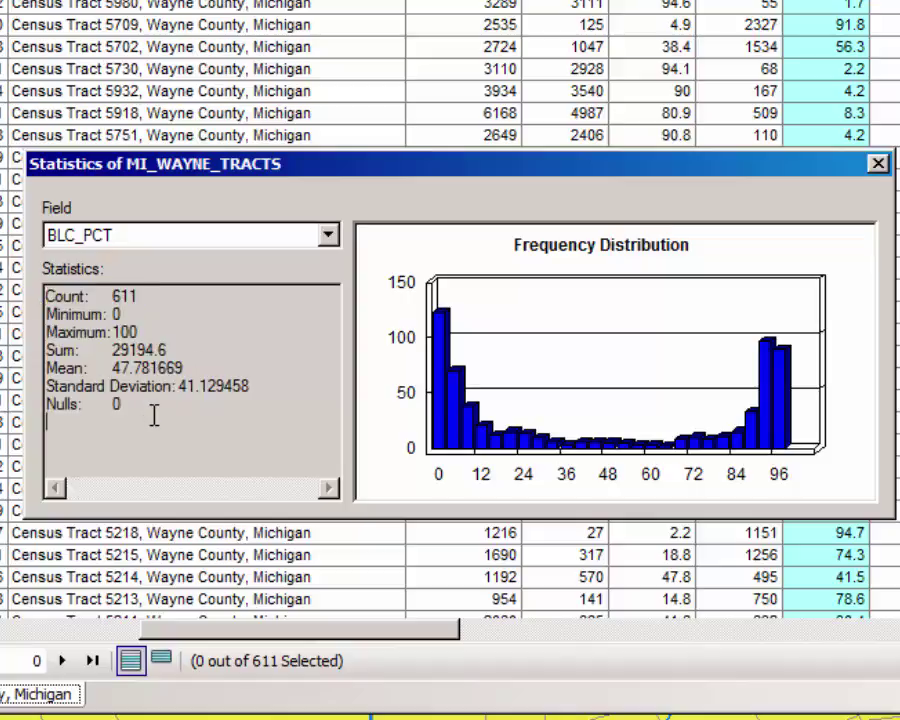